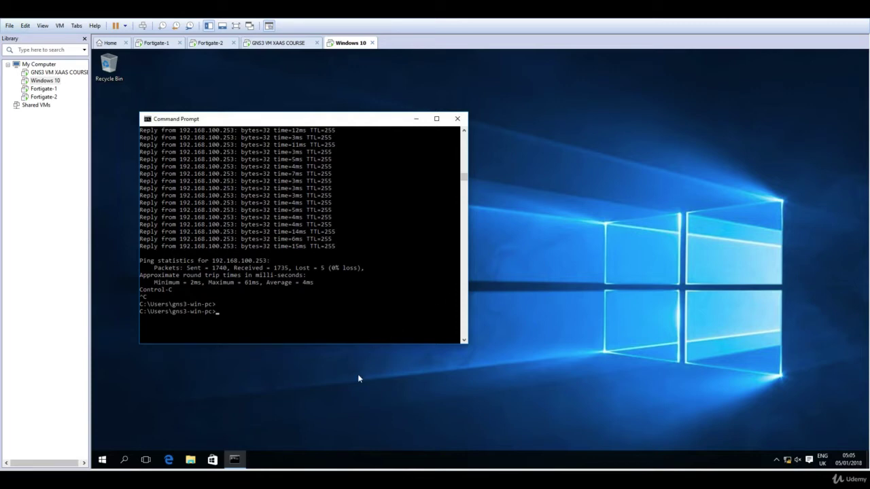
# Step: Rerun the continuous ping to 192.168.100.253 and stop it once replies come back
pyautogui.moveTo(299, 479)
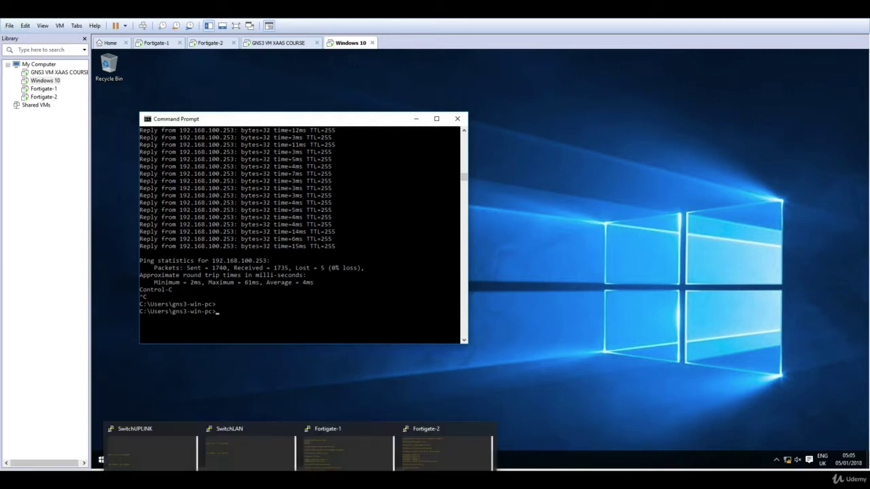
pyautogui.click(332, 467)
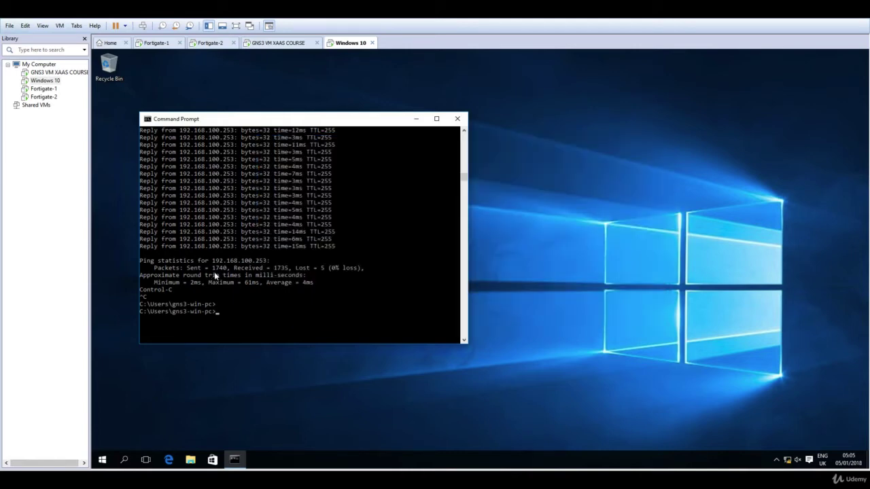
pyautogui.press('Return')
pyautogui.press('Return')
pyautogui.press('Return')
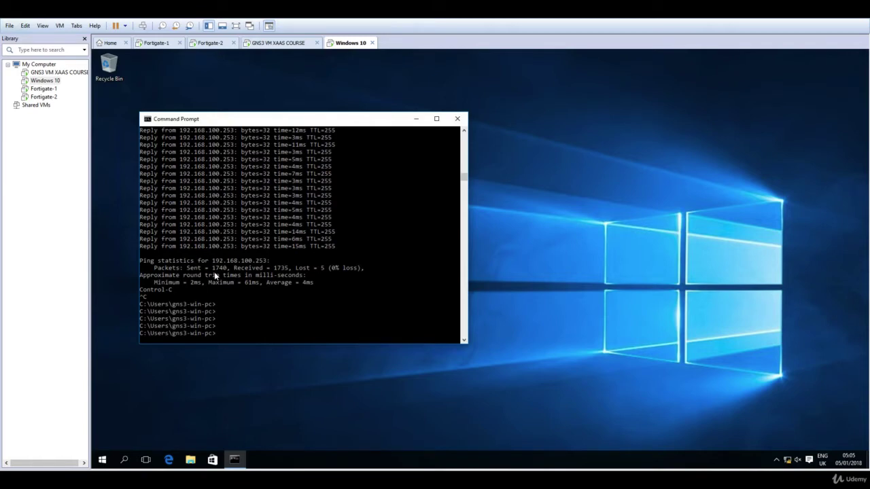
pyautogui.press('Up')
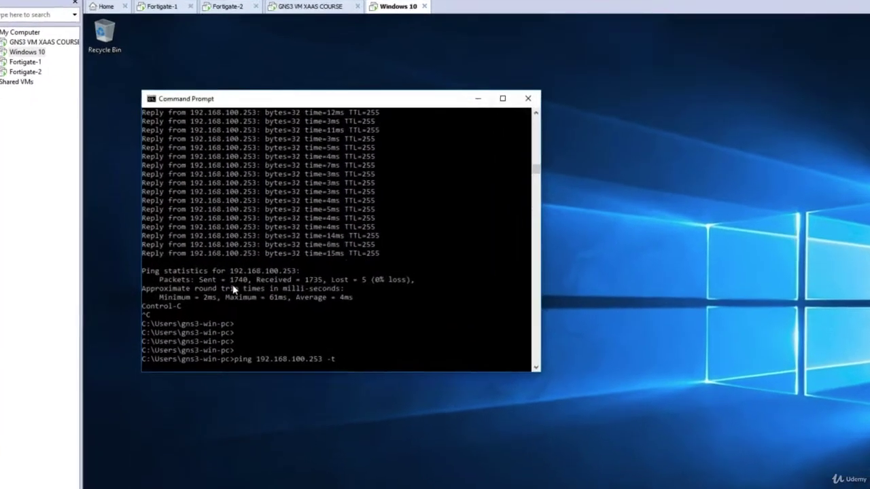
pyautogui.press('Return')
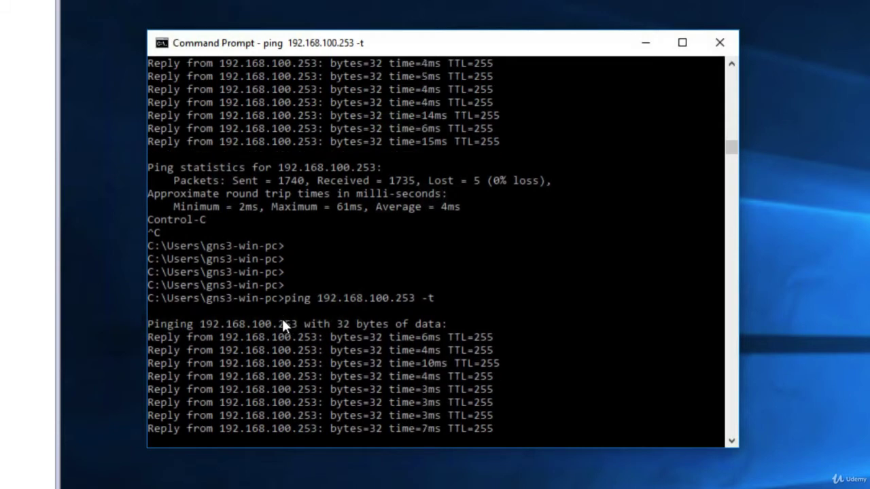
pyautogui.hotkey('ctrl', 'c')
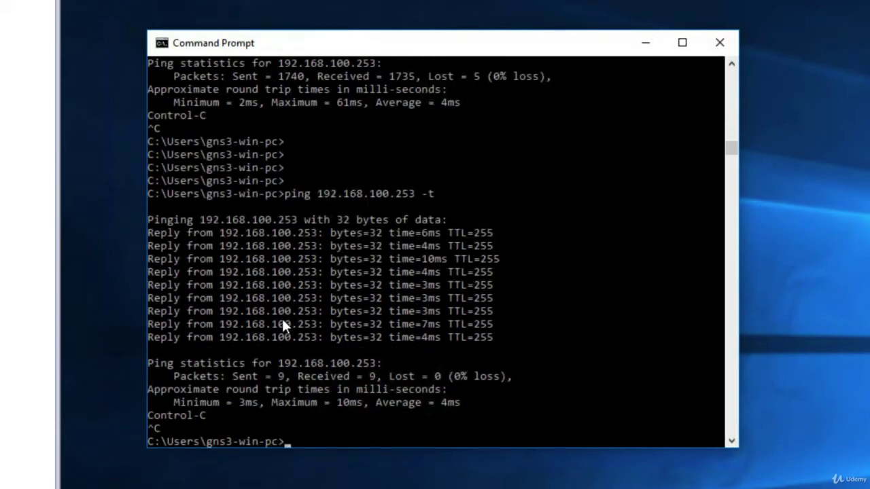
# Step: Continuously ping 192.168.100.254 and stop it after replies with no packet loss
pyautogui.press('Up')
pyautogui.press('Left')
pyautogui.press('Left')
pyautogui.press('Left')
pyautogui.press('BackSpace')
pyautogui.write('4')
pyautogui.press('Return')
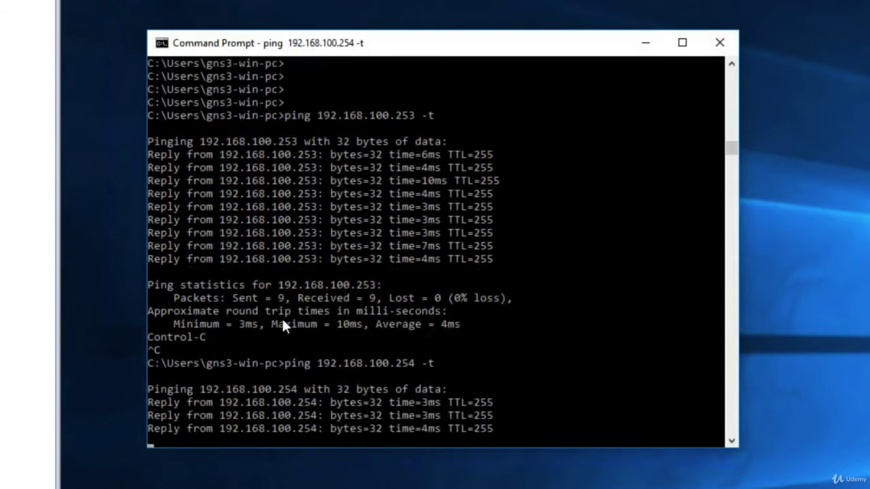
pyautogui.hotkey('ctrl', 'c')
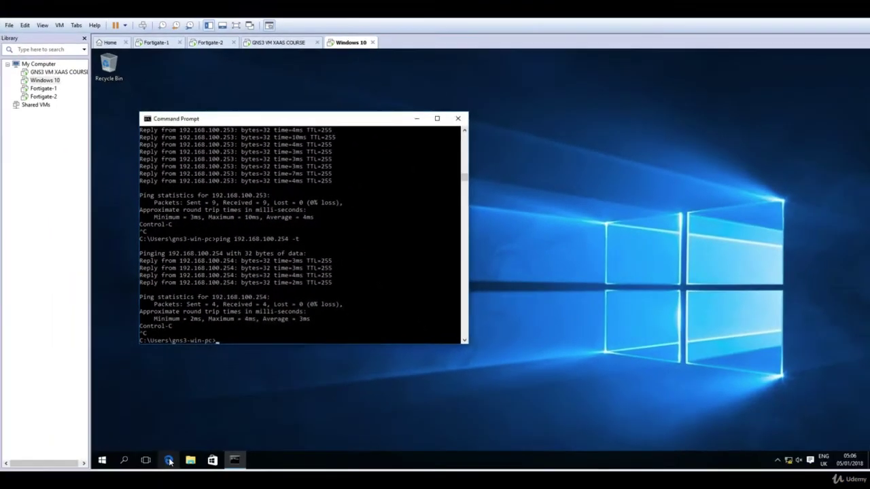
pyautogui.click(169, 461)
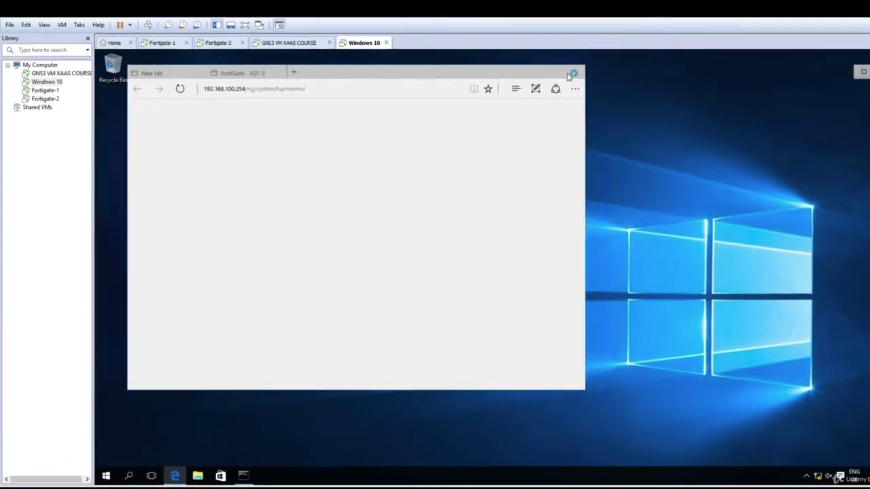
# Step: Maximize Edge and load the bare address 192.168.100.254 by trimming the URL path
pyautogui.click(546, 72)
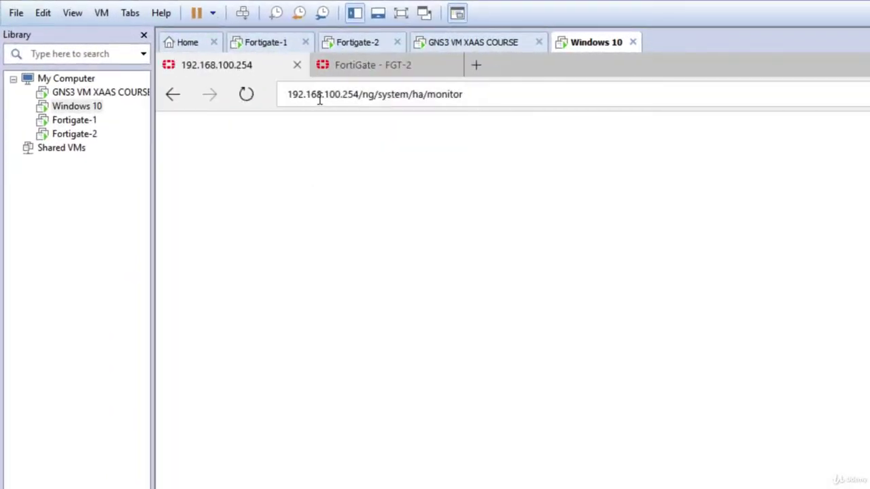
pyautogui.moveTo(483, 95); pyautogui.dragTo(401, 100)
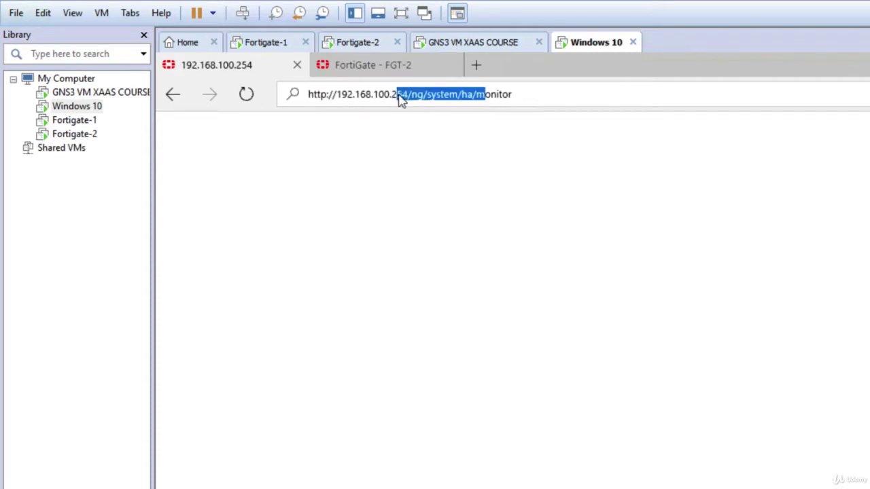
pyautogui.click(506, 109)
pyautogui.click(486, 98)
pyautogui.moveTo(491, 98); pyautogui.dragTo(412, 97)
pyautogui.click(526, 101)
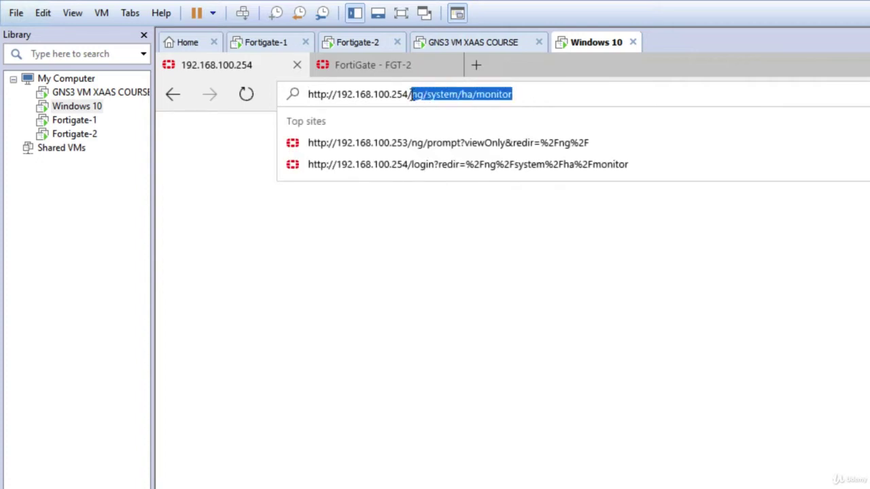
pyautogui.press('BackSpace')
pyautogui.press('Return')
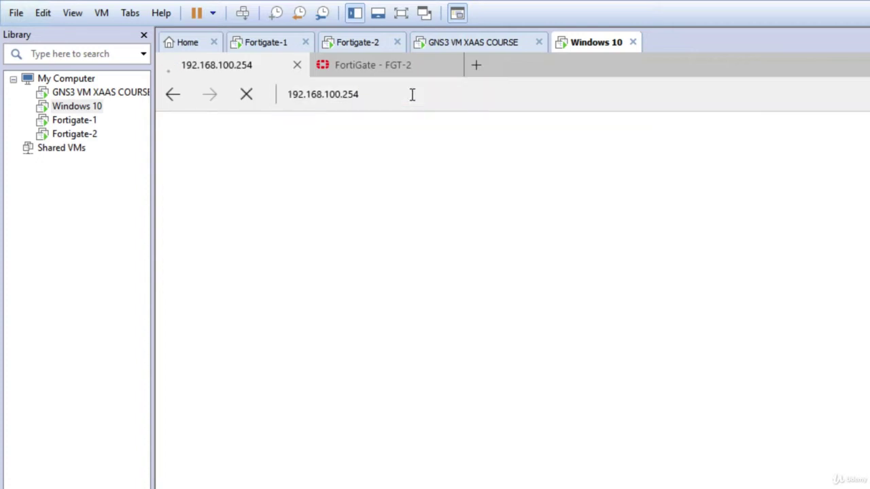
# Step: In the FGT-2 tab, cut the dashboard path and load bare 192.168.100.253
pyautogui.click(399, 71)
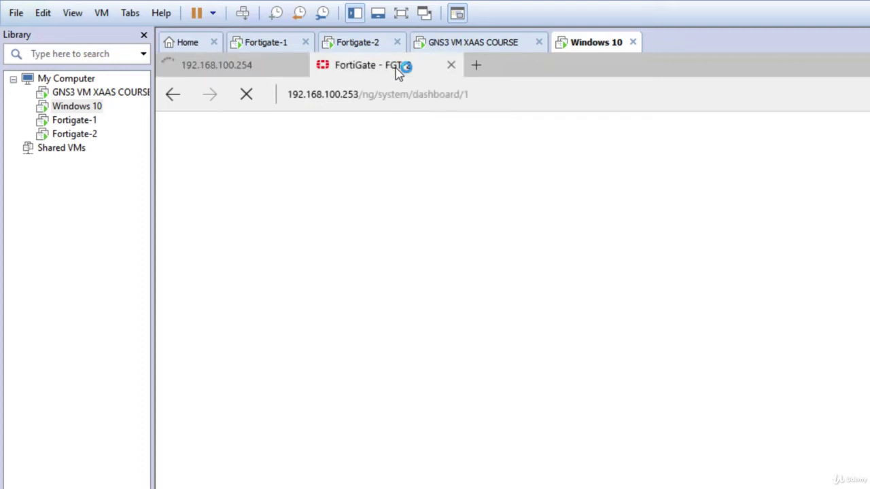
pyautogui.click(472, 97)
pyautogui.click(531, 93)
pyautogui.moveTo(530, 93); pyautogui.dragTo(411, 98)
pyautogui.press('BackSpace')
pyautogui.press('Return')
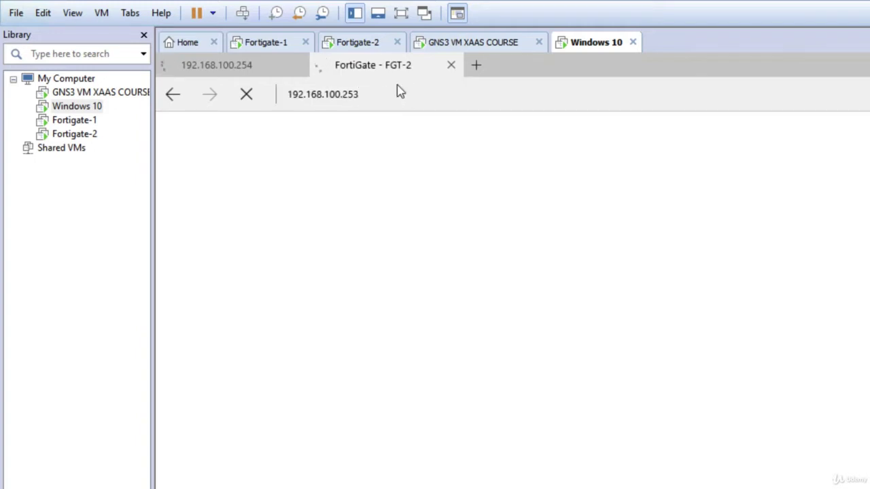
# Step: Check both tabs, each showing a can't-reach-this-page error
pyautogui.moveTo(243, 72)
pyautogui.click(246, 72)
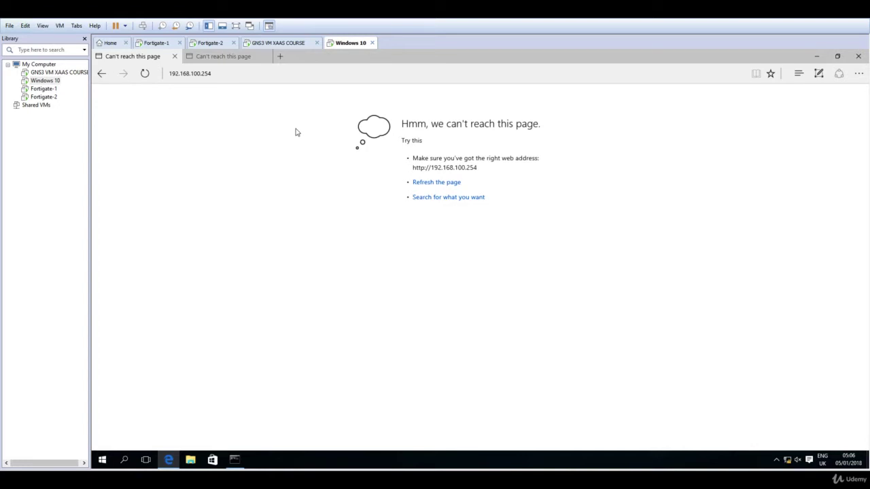
pyautogui.click(243, 58)
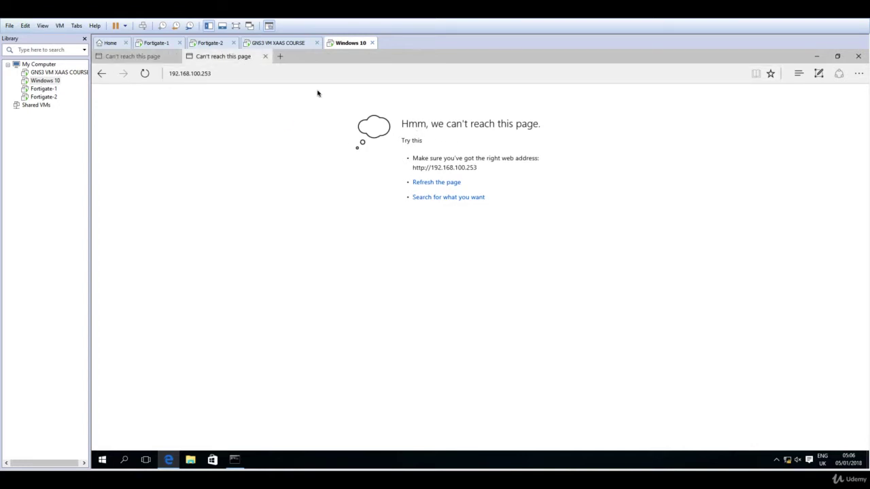
pyautogui.click(162, 60)
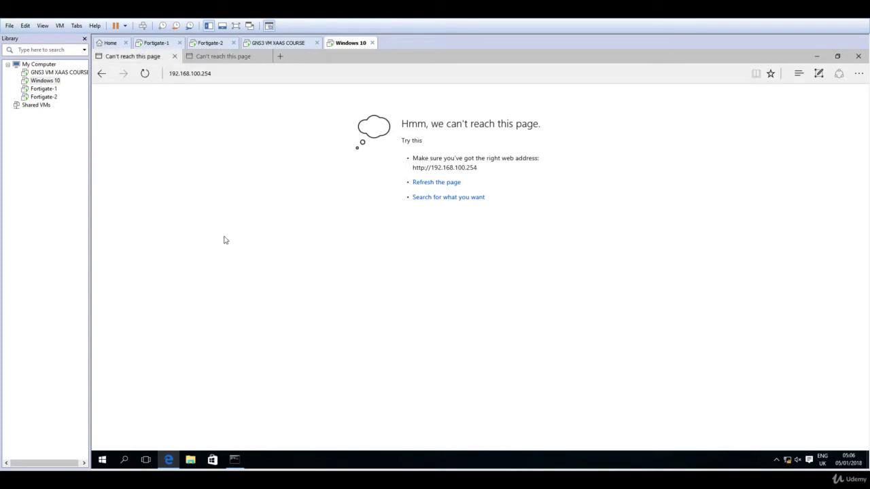
# Step: Bring the Command Prompt with the ping results back in front of Edge
pyautogui.click(234, 461)
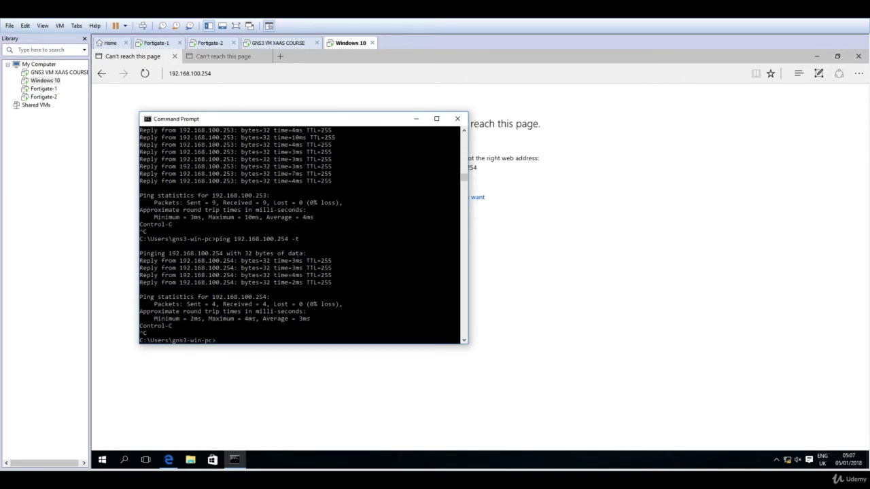
# Step: Log in to the Fortigate-1 console as admin with an empty password
pyautogui.moveTo(233, 459)
pyautogui.click(339, 448)
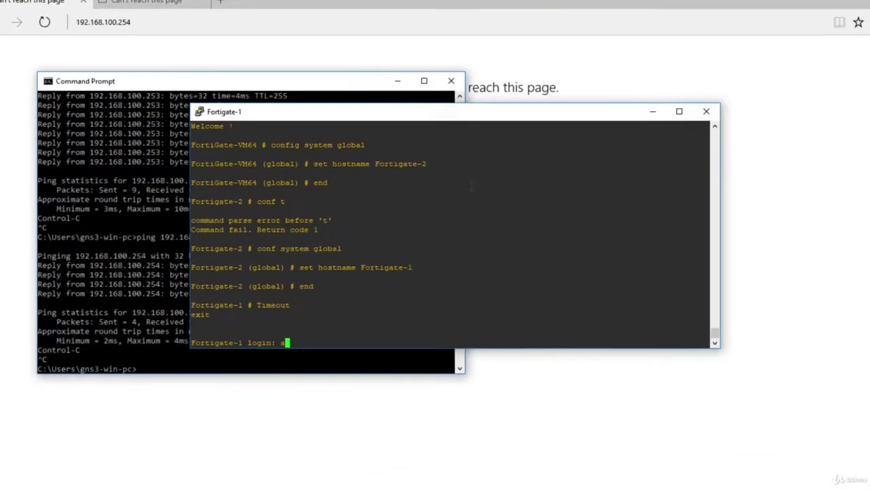
pyautogui.write('admin')
pyautogui.press('Return')
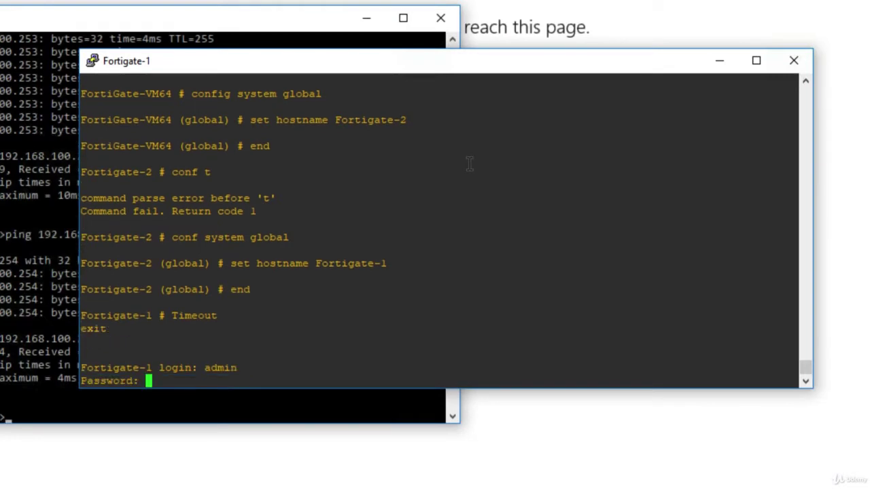
pyautogui.press('Return')
pyautogui.press('Return')
pyautogui.press('Return')
pyautogui.press('Return')
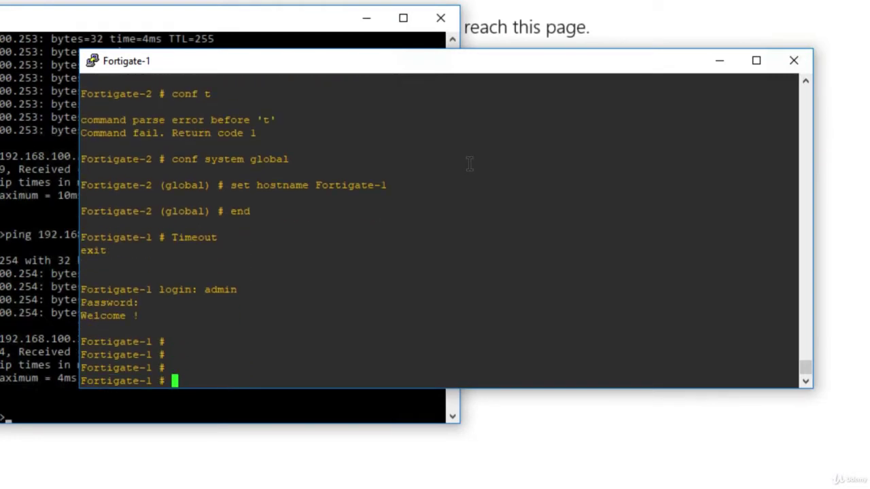
# Step: Run show system interface port2 to display port2's configuration
pyautogui.write('show sys')
pyautogui.press('Tab')
pyautogui.write('in')
pyautogui.press('Tab')
pyautogui.write('port2')
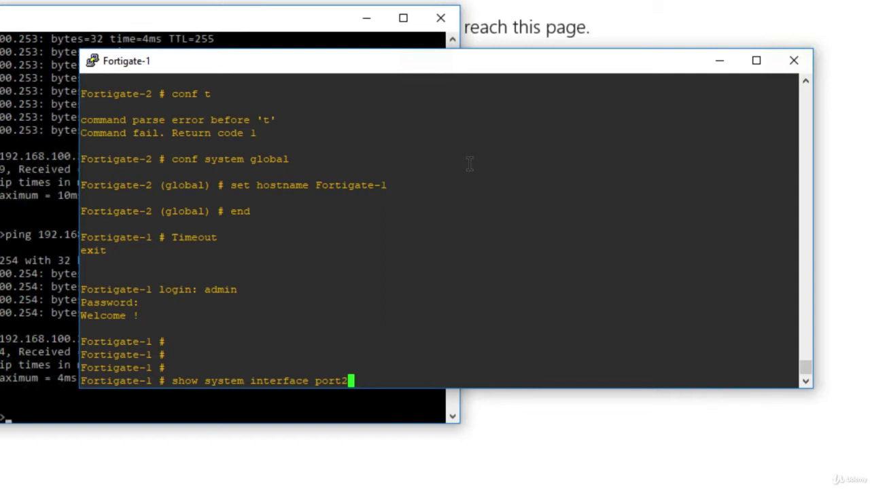
pyautogui.press('Return')
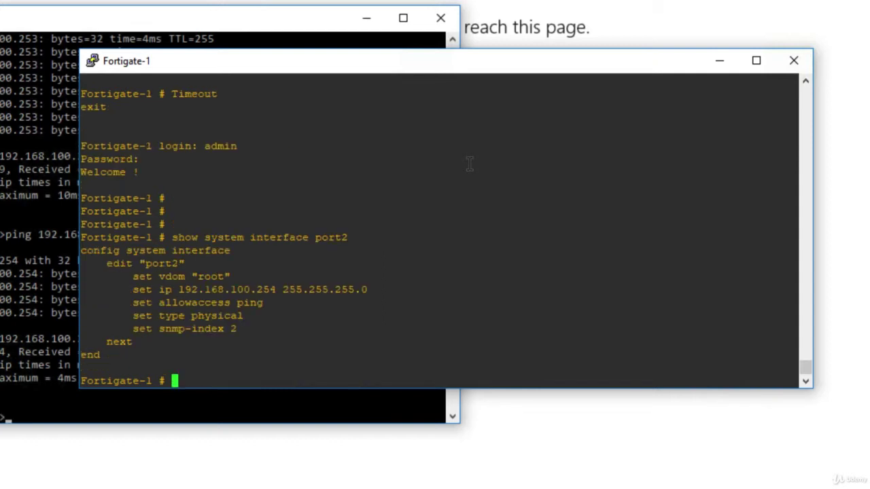
# Step: Highlight the allowaccess ping value and port2's IP 192.168.100.254 in the output
pyautogui.doubleClick(199, 303)
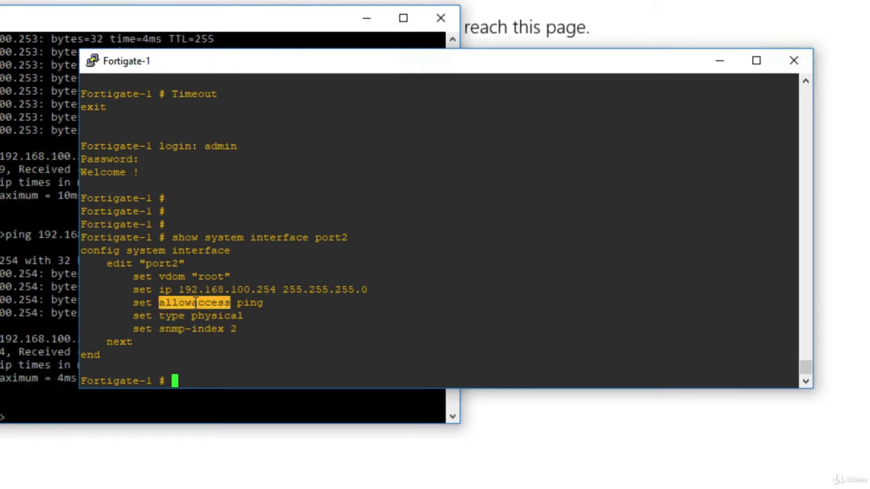
pyautogui.doubleClick(251, 303)
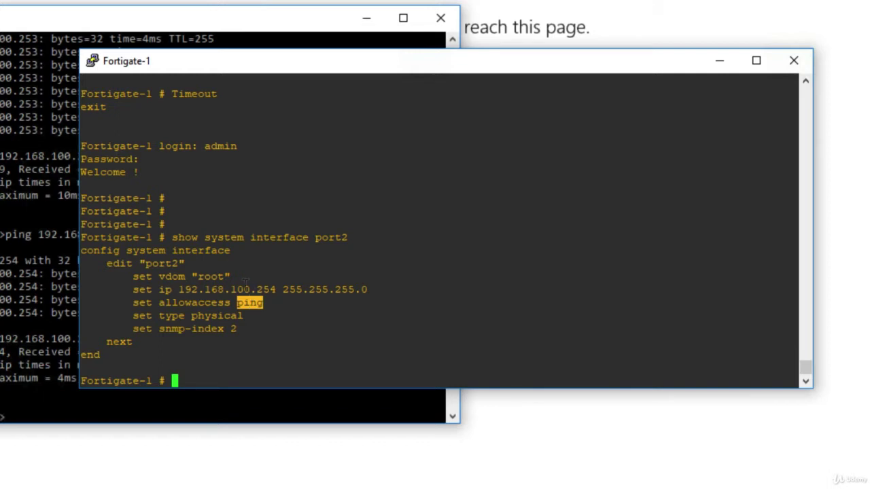
pyautogui.moveTo(178, 290); pyautogui.dragTo(290, 290)
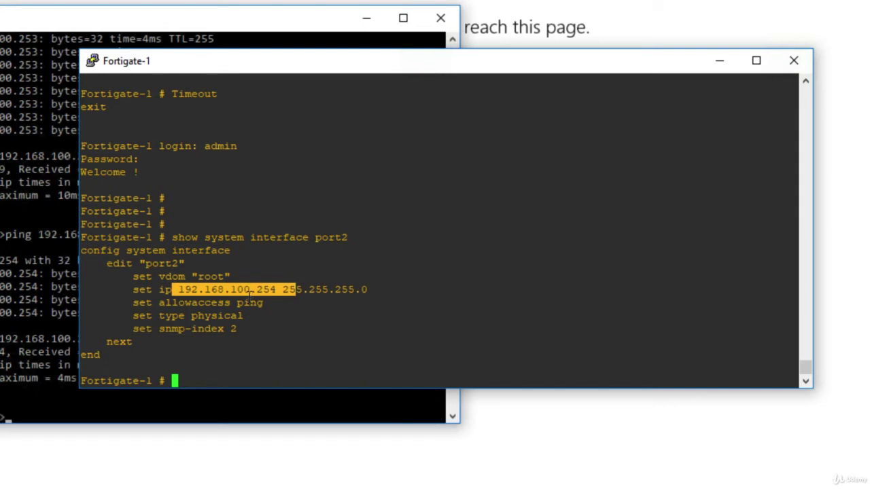
pyautogui.click(257, 342)
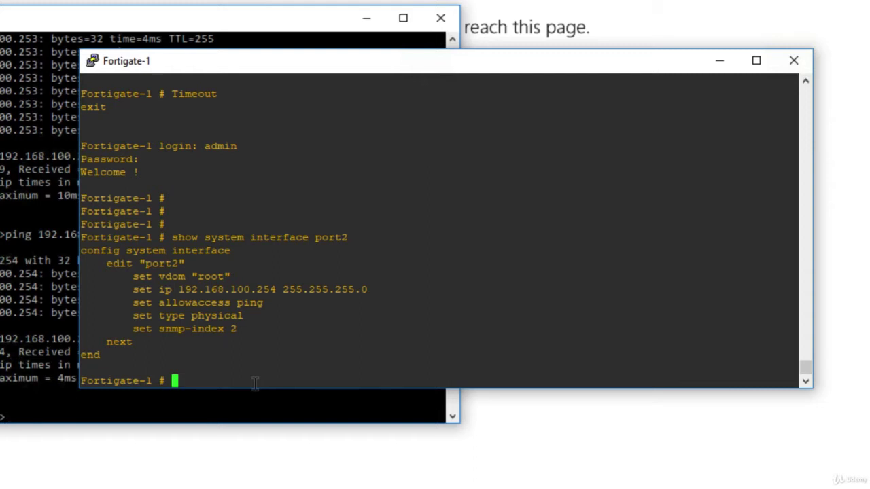
# Step: Enter config system interface and start editing port2
pyautogui.write('config sysint')
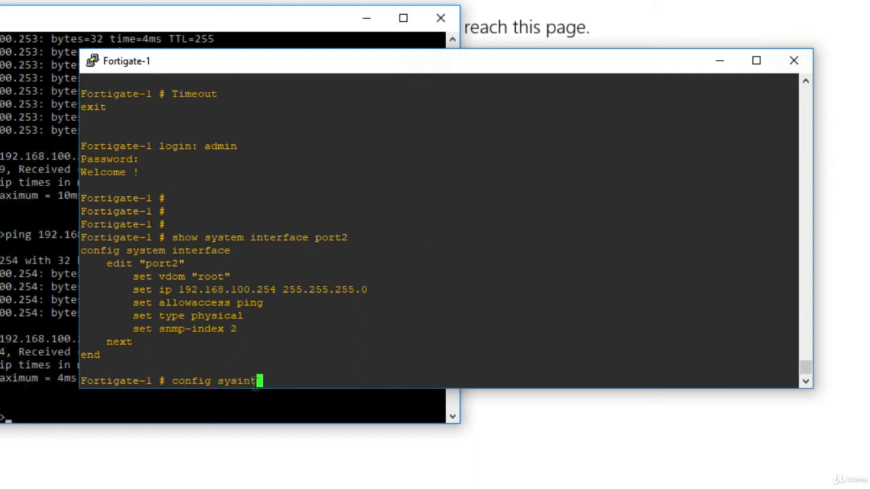
pyautogui.press('BackSpace')
pyautogui.press('BackSpace')
pyautogui.press('BackSpace')
pyautogui.press('Tab')
pyautogui.write('int')
pyautogui.press('Tab')
pyautogui.press('Return')
pyautogui.write('edit ')
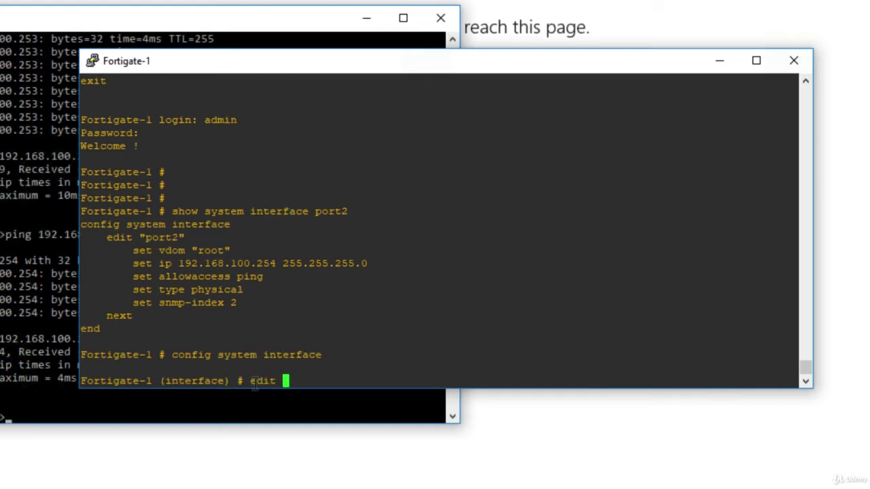
pyautogui.write('port2')
pyautogui.press('Return')
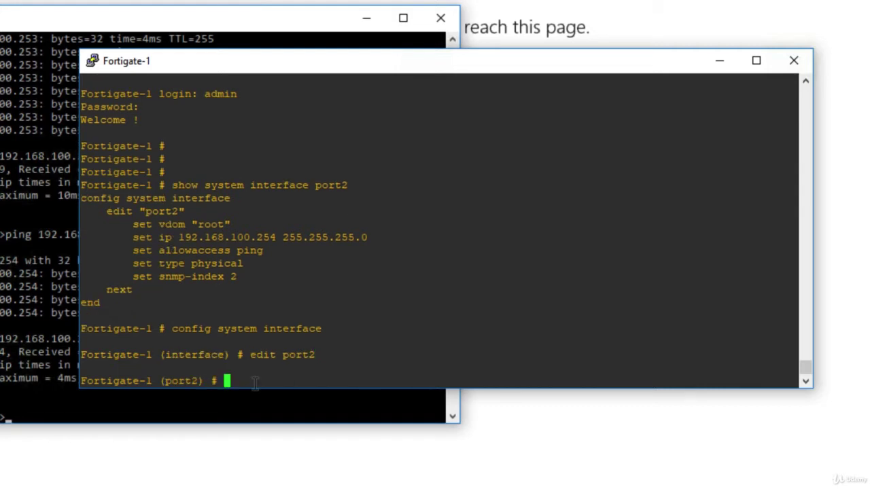
# Step: Append https and http to port2's allowaccess and save with end
pyautogui.write('set allowaccess')
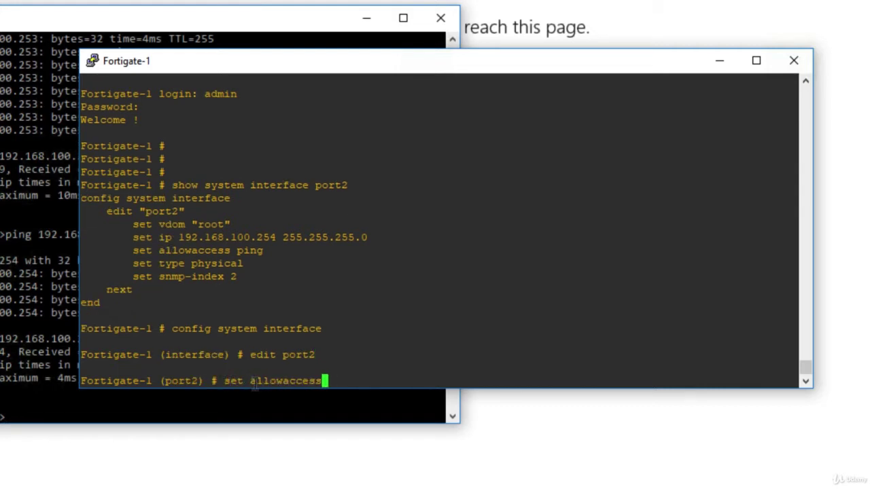
pyautogui.press('BackSpace')
pyautogui.press('BackSpace')
pyautogui.press('BackSpace')
pyautogui.press('BackSpace')
pyautogui.press('BackSpace')
pyautogui.press('BackSpace')
pyautogui.press('BackSpace')
pyautogui.press('BackSpace')
pyautogui.press('BackSpace')
pyautogui.press('BackSpace')
pyautogui.press('BackSpace')
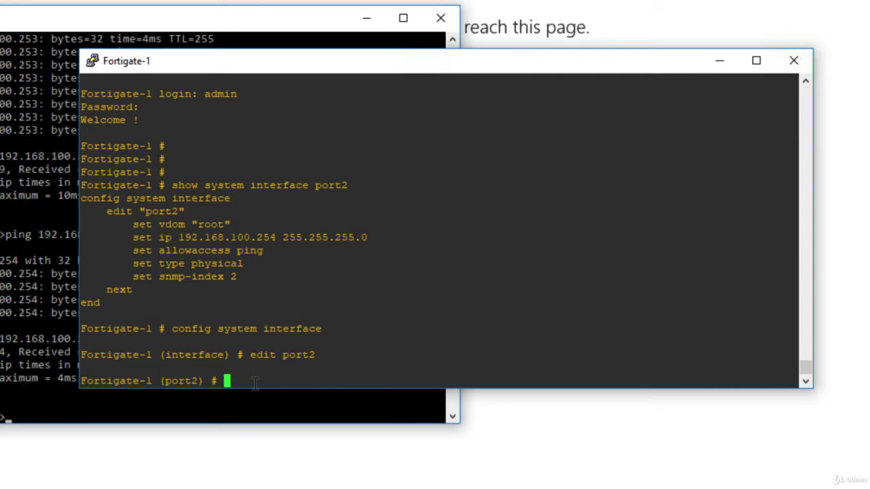
pyautogui.write('append ')
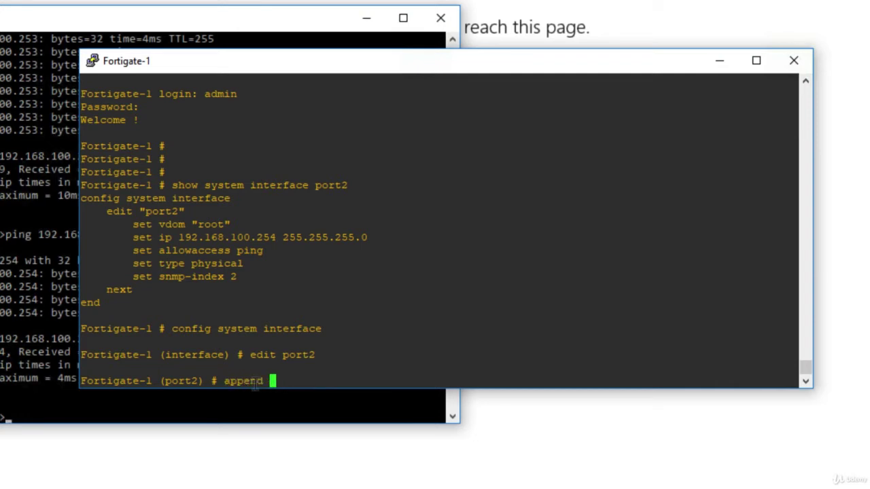
pyautogui.write('allowaccess')
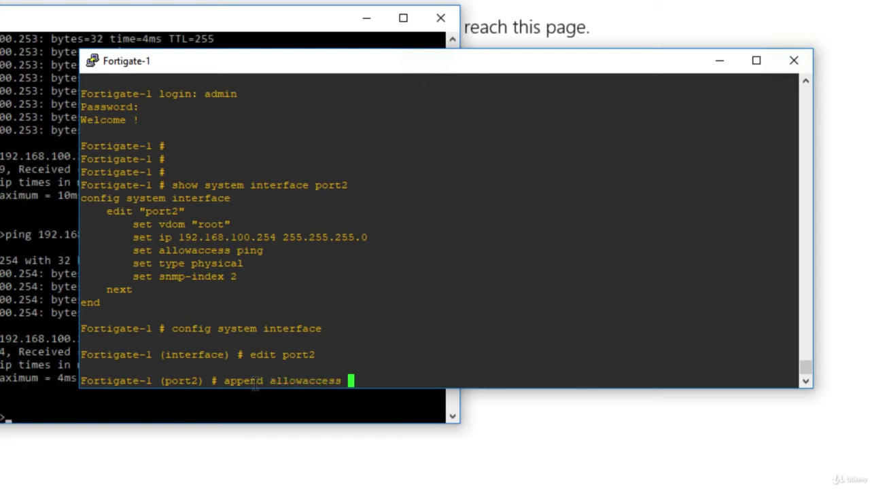
pyautogui.press('?')
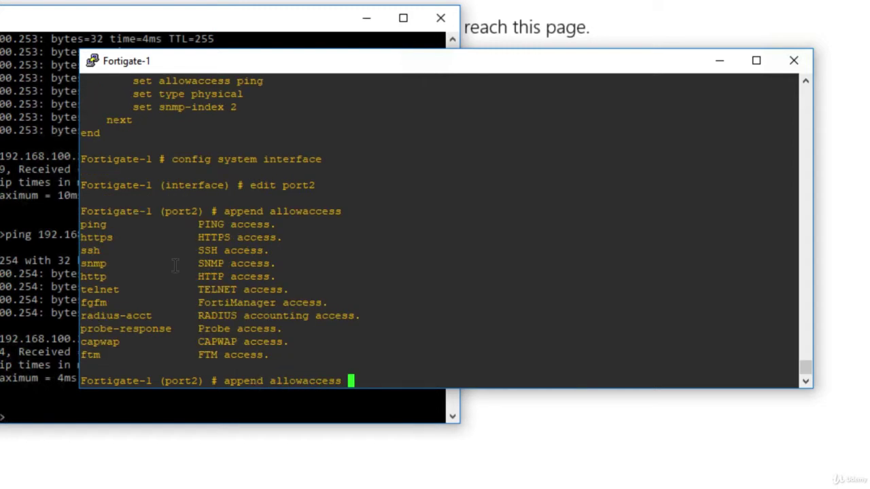
pyautogui.doubleClick(93, 277)
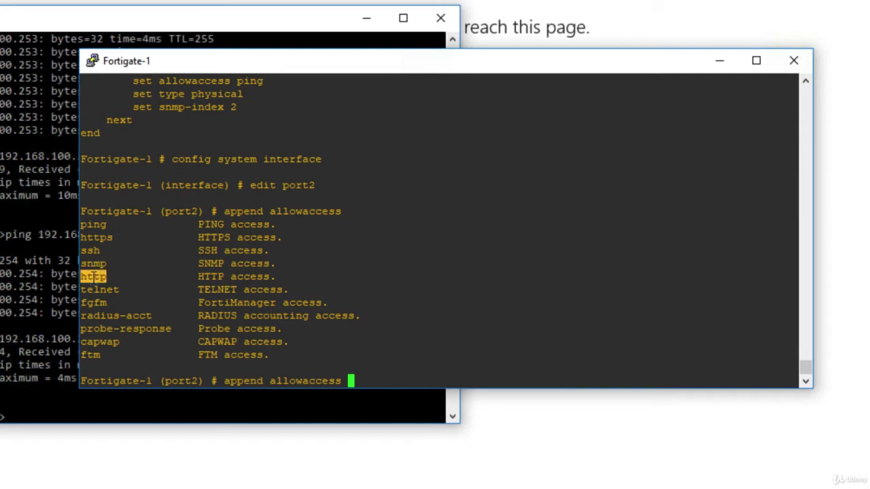
pyautogui.doubleClick(96, 238)
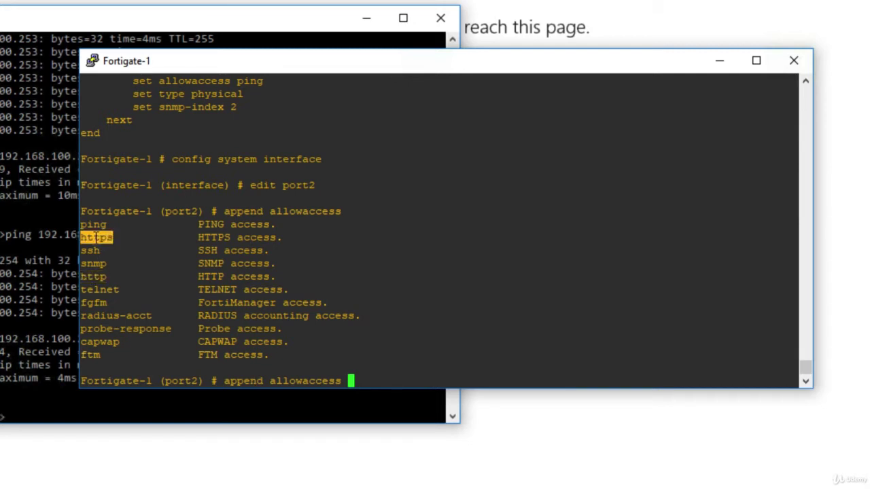
pyautogui.rightClick(383, 370)
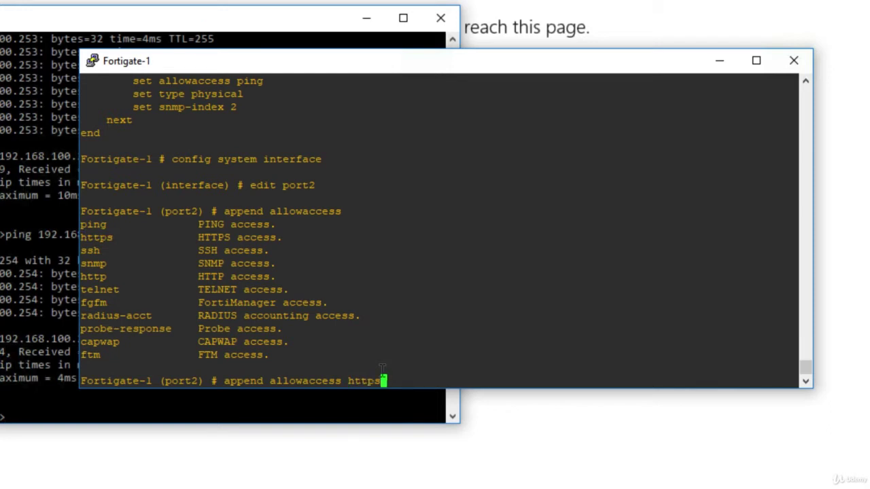
pyautogui.write('http')
pyautogui.press('Return')
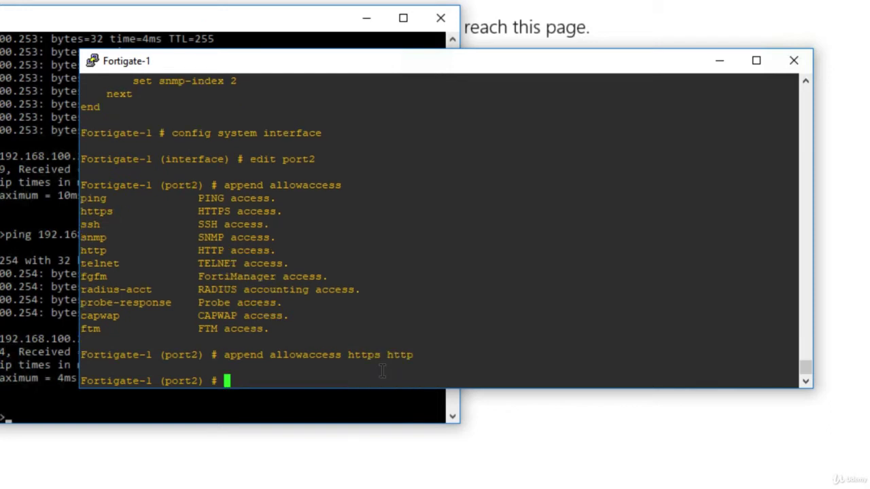
pyautogui.write('end')
pyautogui.press('Return')
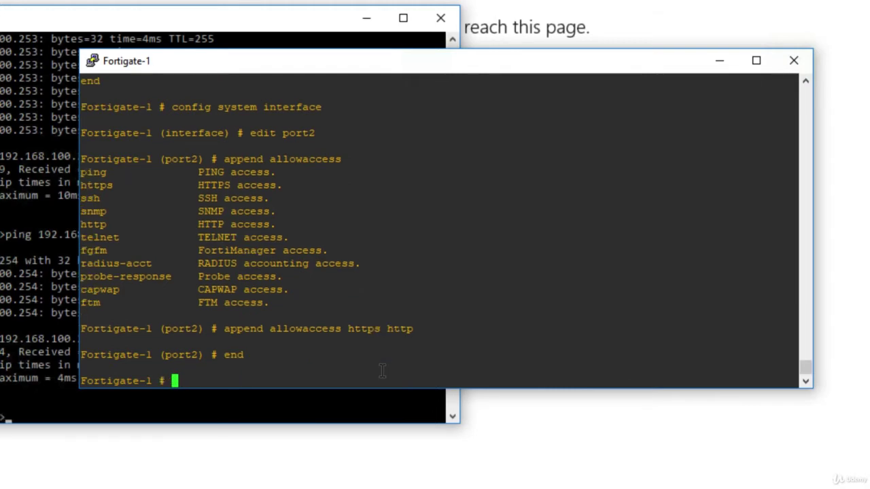
pyautogui.press('Return')
pyautogui.press('Return')
pyautogui.press('Return')
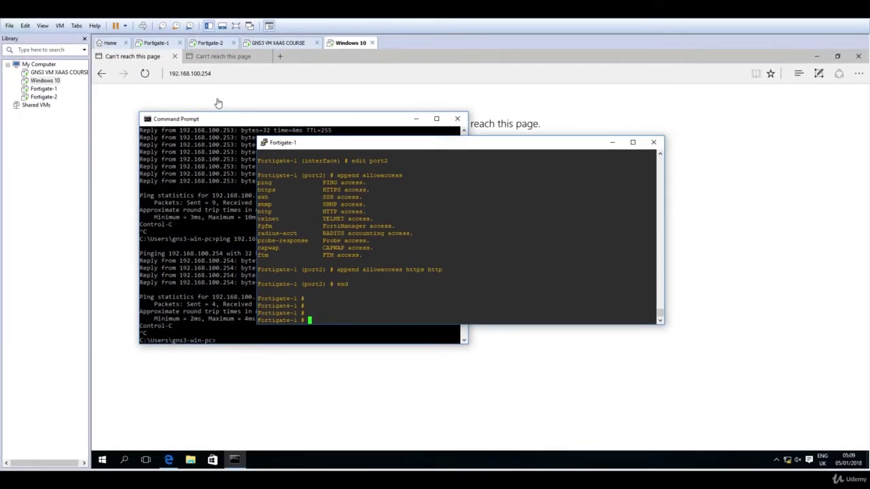
# Step: Reload 192.168.100.254 in Edge and log in to the Fortigate-1 web GUI as admin
pyautogui.click(218, 102)
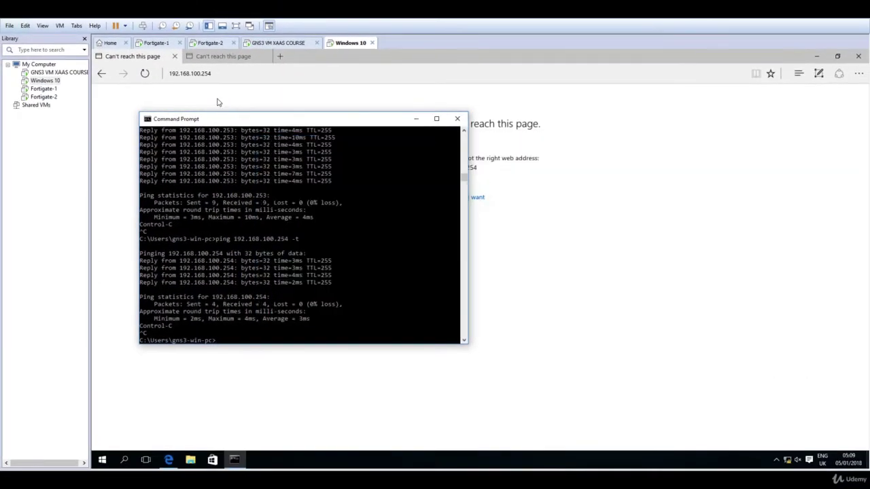
pyautogui.click(213, 100)
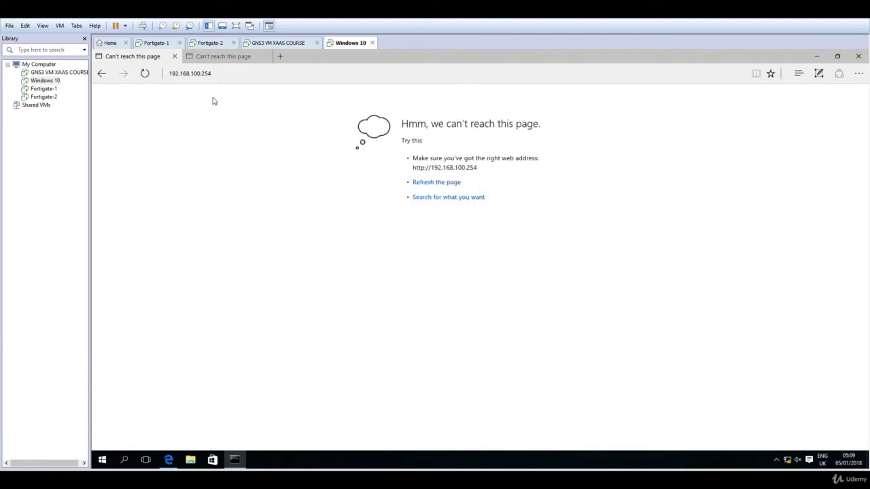
pyautogui.click(145, 74)
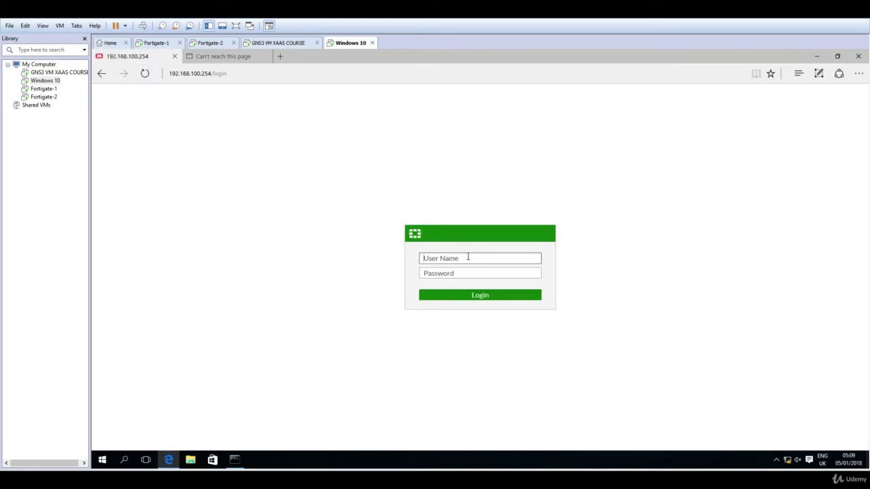
pyautogui.write('admin')
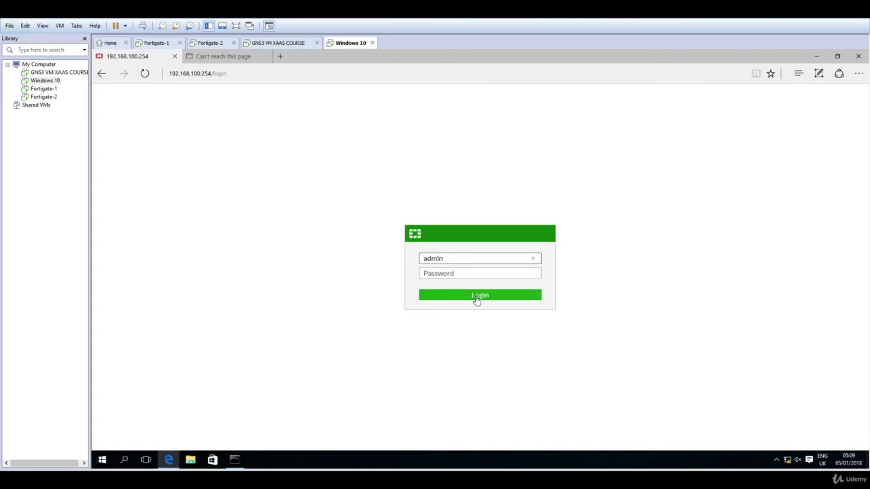
pyautogui.click(480, 296)
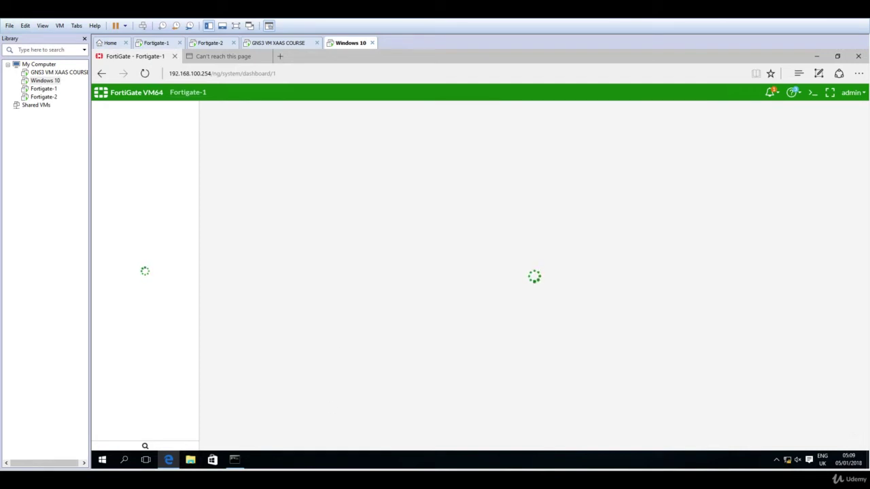
# Step: Log in to Fortigate-2 as admin and run show system interface port2, showing ping-only access
pyautogui.moveTo(234, 459)
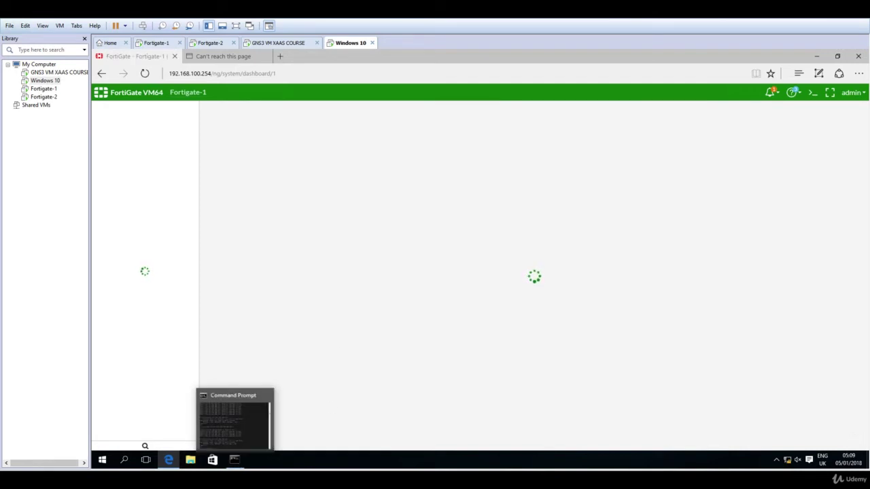
pyautogui.click(431, 451)
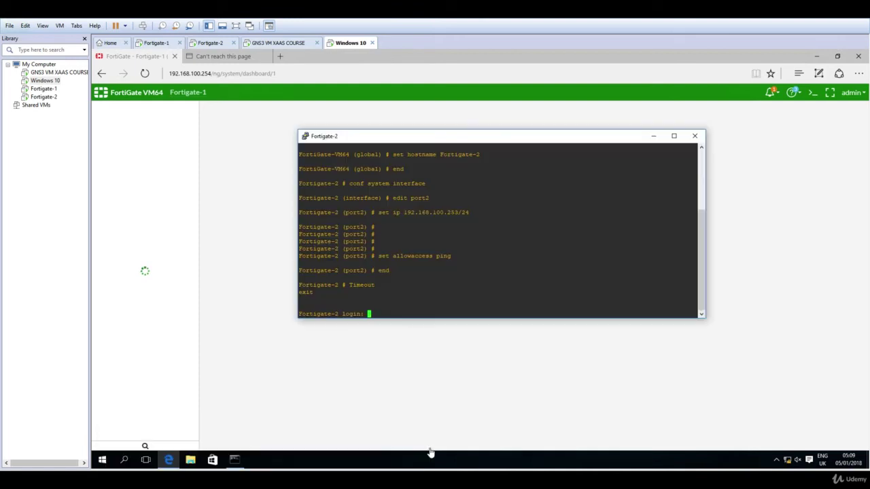
pyautogui.press('Return')
pyautogui.press('Return')
pyautogui.press('Return')
pyautogui.write('admin')
pyautogui.press('Return')
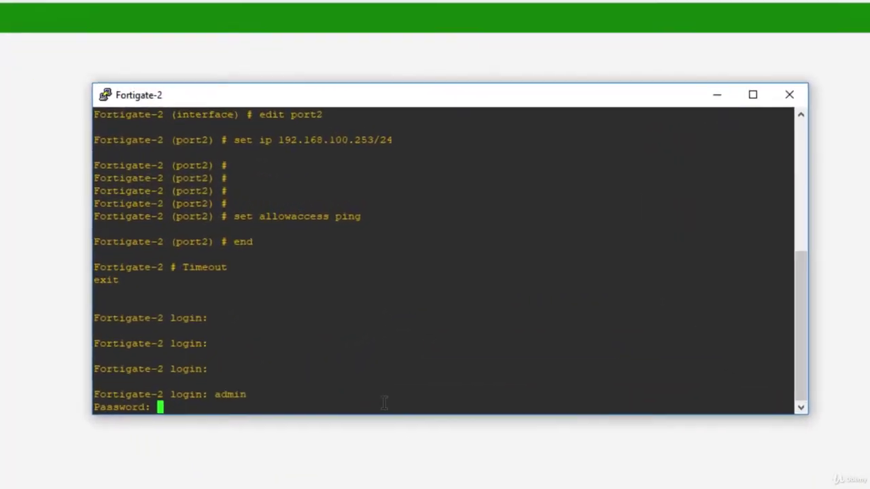
pyautogui.press('Return')
pyautogui.press('Return')
pyautogui.press('Return')
pyautogui.press('Return')
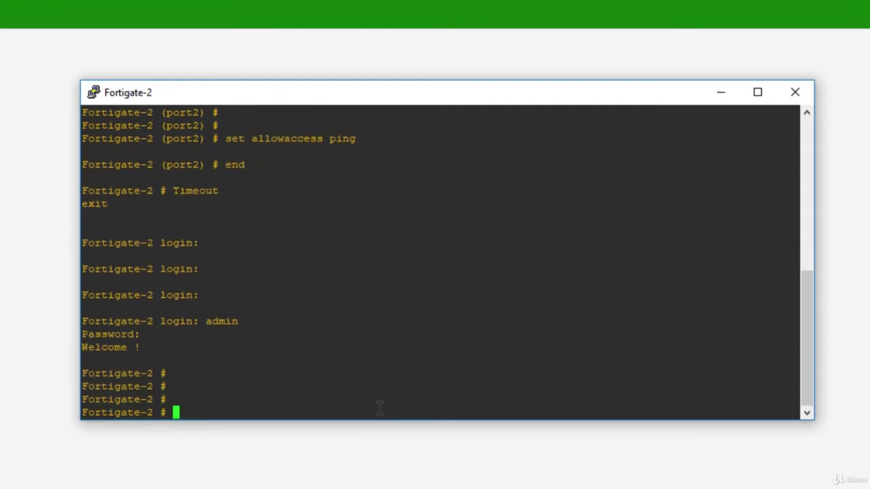
pyautogui.write('show system interface port2')
pyautogui.press('Return')
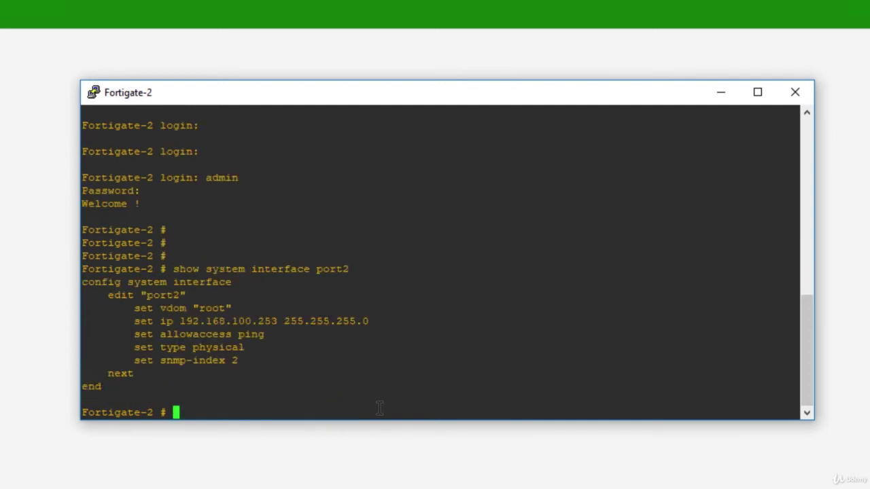
pyautogui.press('Return')
pyautogui.press('Return')
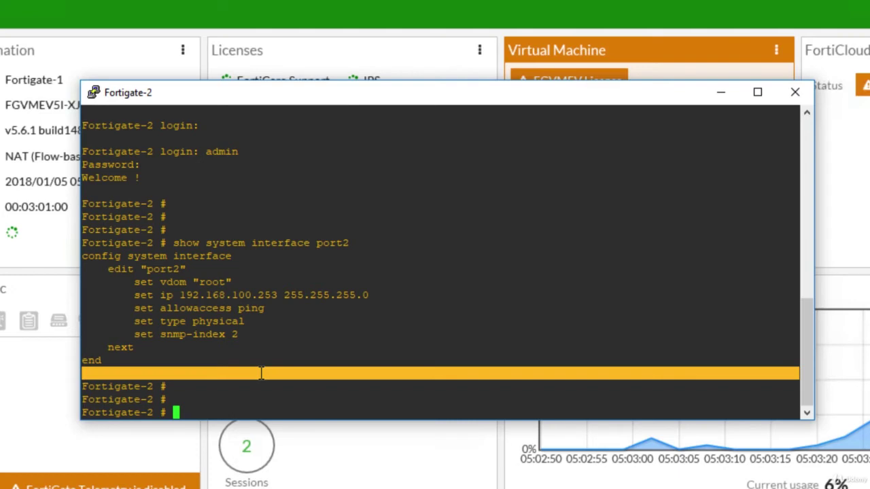
# Step: Under config system interface, edit port2 and set allowaccess http https
pyautogui.write('config system ')
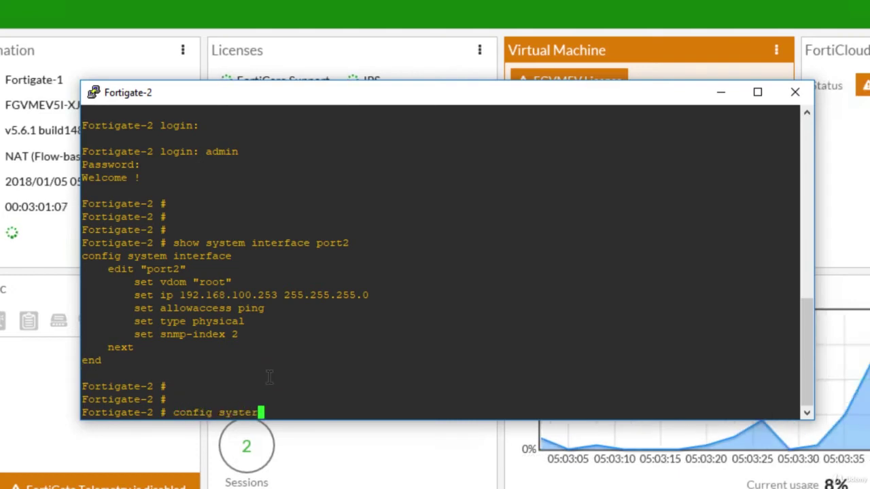
pyautogui.write('interface')
pyautogui.press('Return')
pyautogui.write('edit port')
pyautogui.press('BackSpace')
pyautogui.press('BackSpace')
pyautogui.press('BackSpace')
pyautogui.press('BackSpace')
pyautogui.write('2')
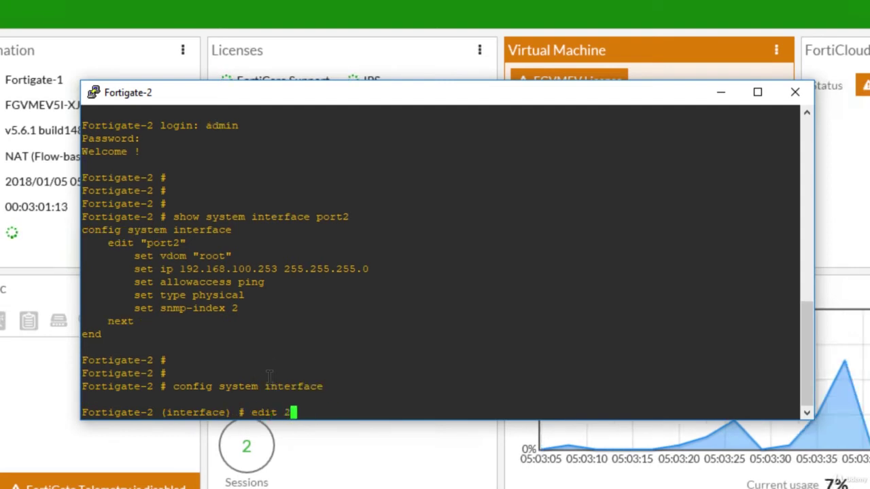
pyautogui.press('BackSpace')
pyautogui.write('port2')
pyautogui.press('Return')
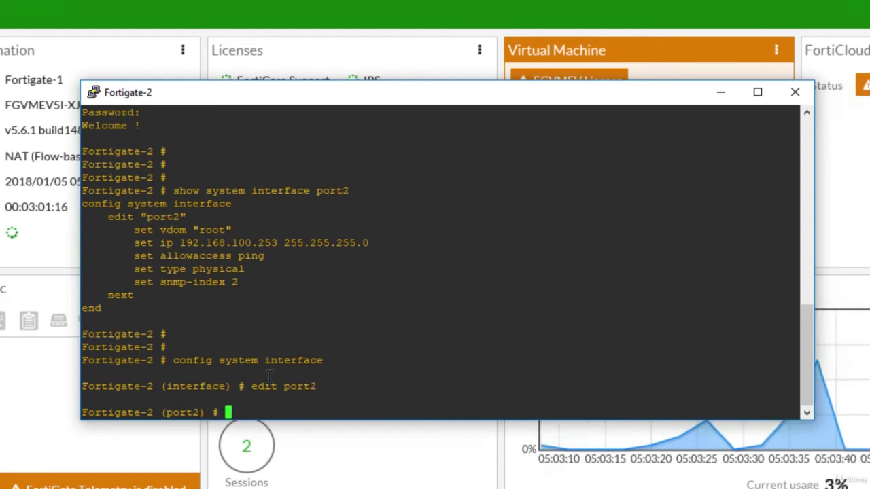
pyautogui.write('set allowaccess ')
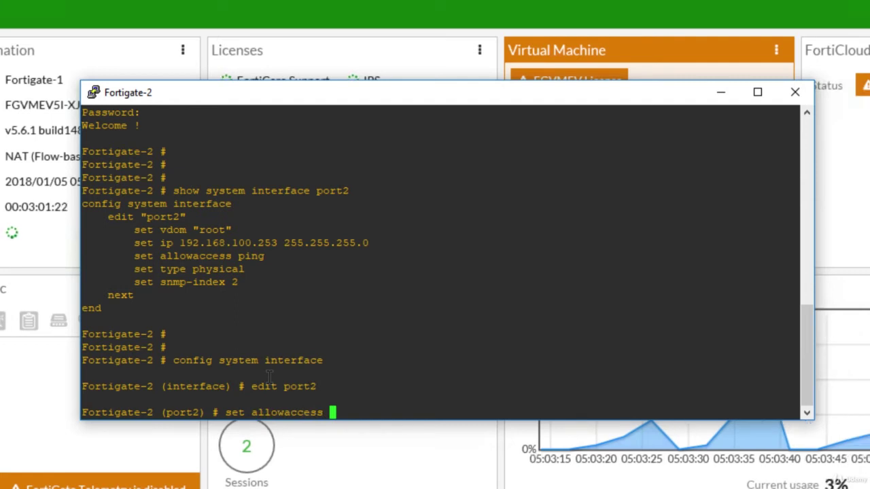
pyautogui.write('http https')
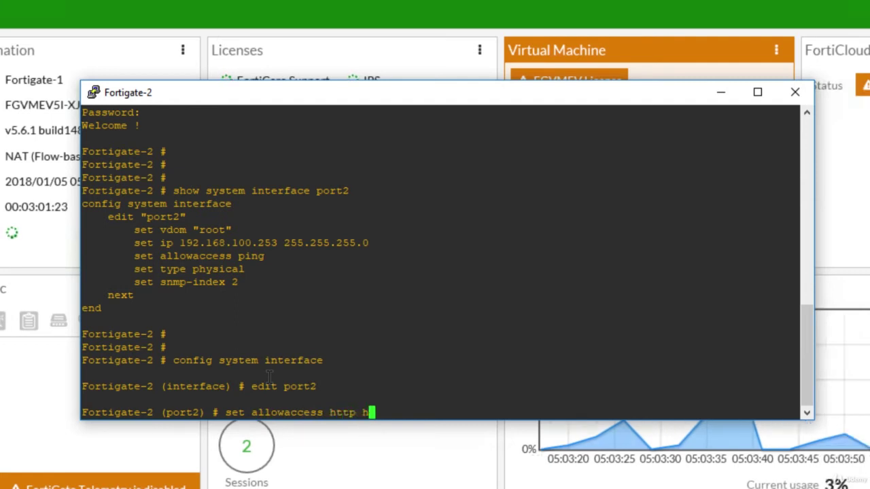
pyautogui.press('Return')
# Step: Save with end and show port2's config, highlighting allowaccess https http
pyautogui.write('end')
pyautogui.press('Return')
pyautogui.press('Return')
pyautogui.press('Return')
pyautogui.press('Return')
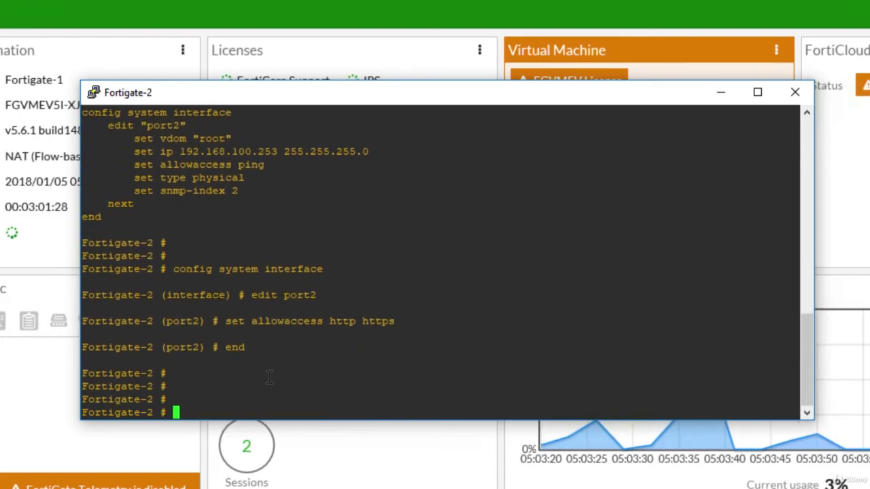
pyautogui.write('show system in')
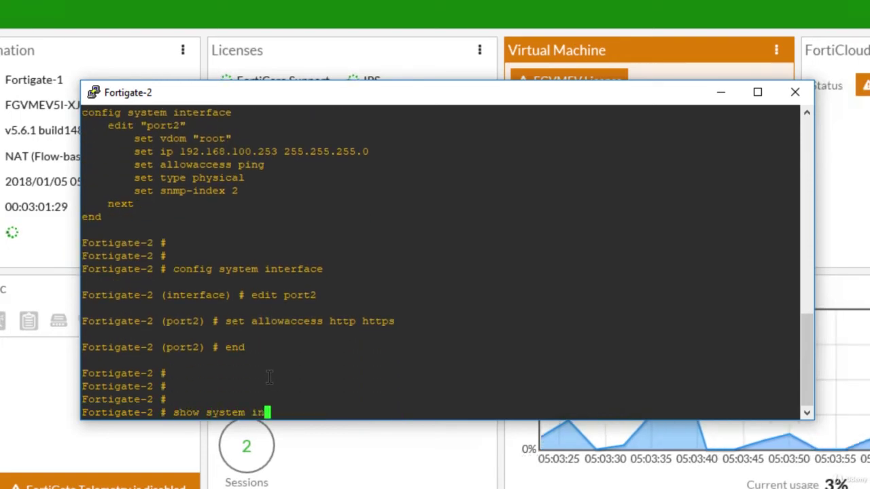
pyautogui.write('terface port2')
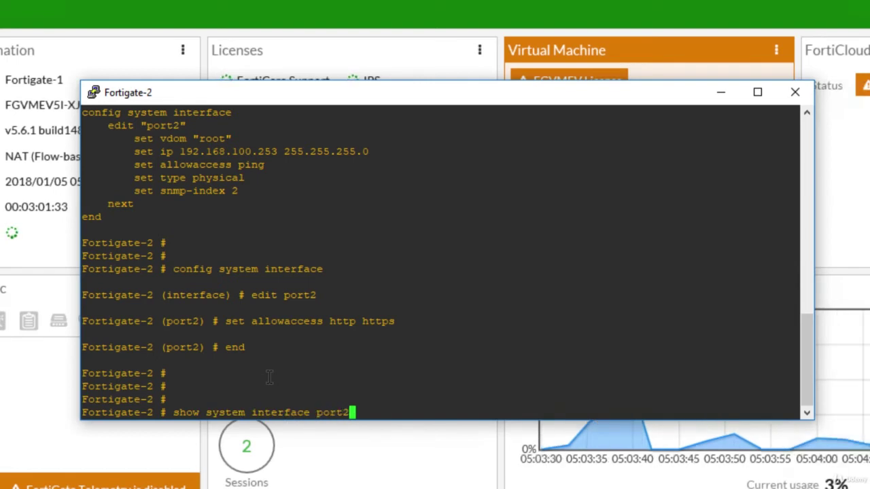
pyautogui.press('Return')
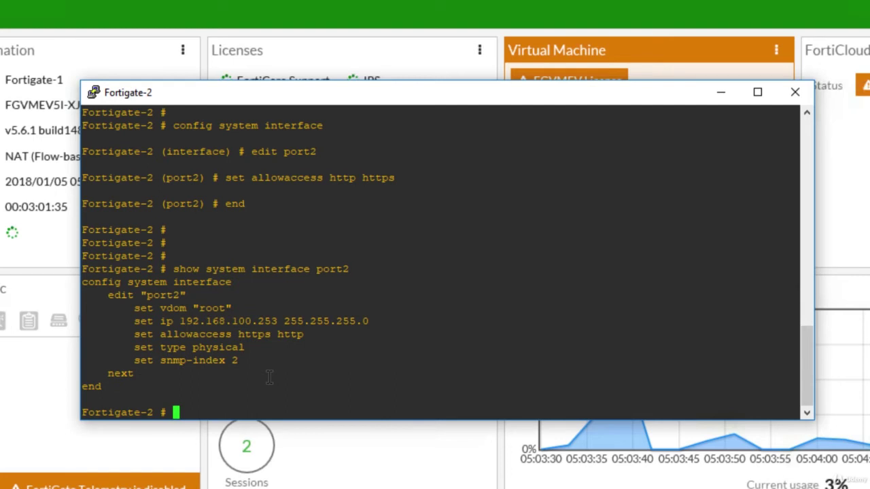
pyautogui.moveTo(303, 335); pyautogui.dragTo(136, 333)
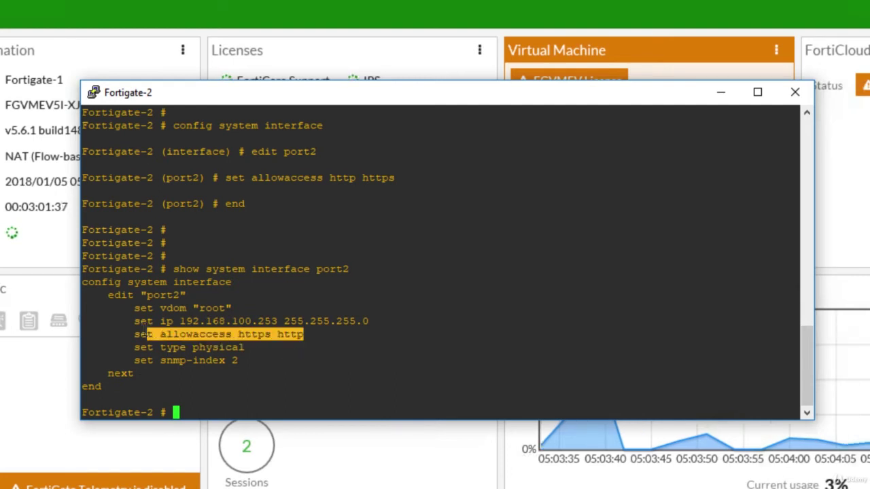
pyautogui.click(186, 336)
pyautogui.moveTo(233, 335); pyautogui.dragTo(303, 334)
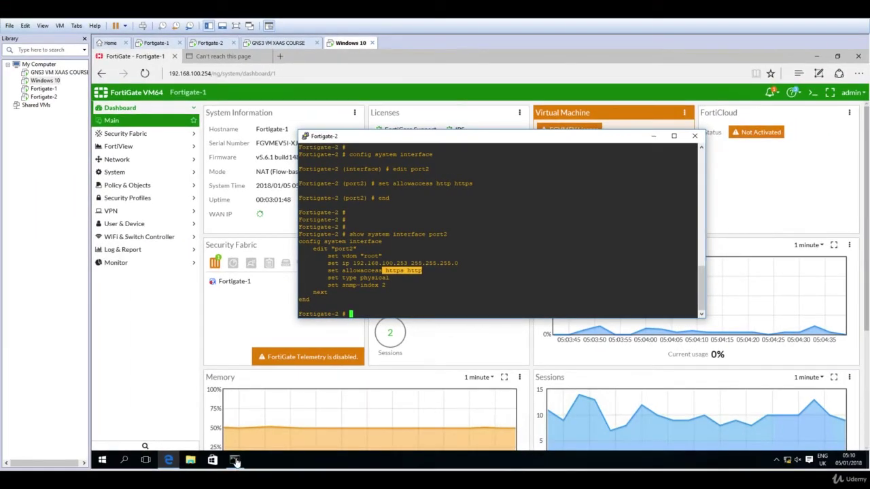
# Step: Rerun the ping against 192.168.100.253, which now returns Request timed out
pyautogui.click(239, 462)
pyautogui.click(251, 411)
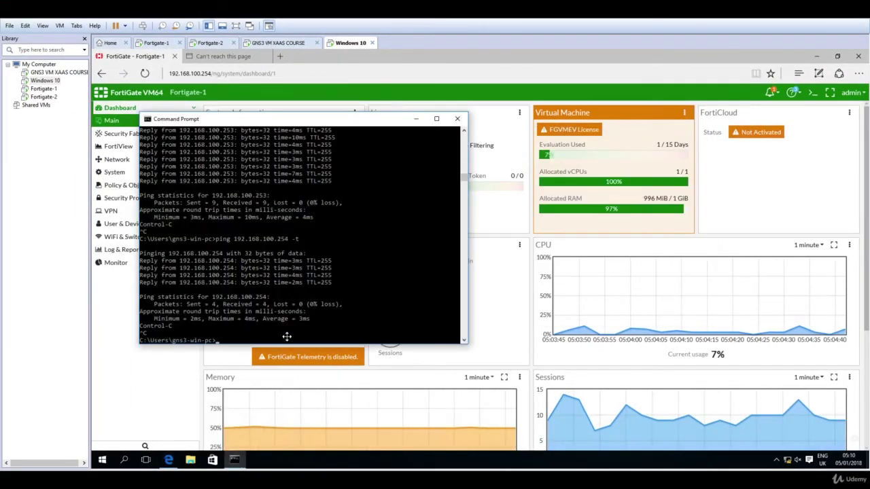
pyautogui.click(287, 334)
pyautogui.press('Return')
pyautogui.press('Return')
pyautogui.press('Up')
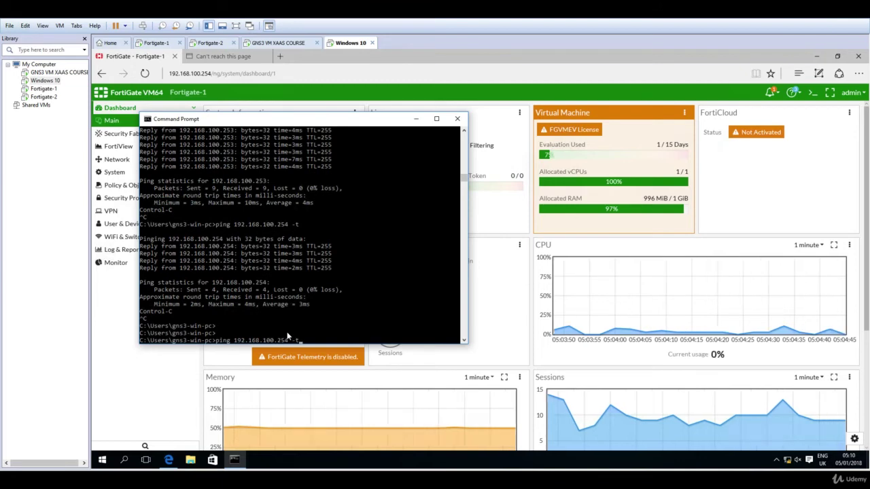
pyautogui.press('BackSpace')
pyautogui.write('3')
pyautogui.press('Return')
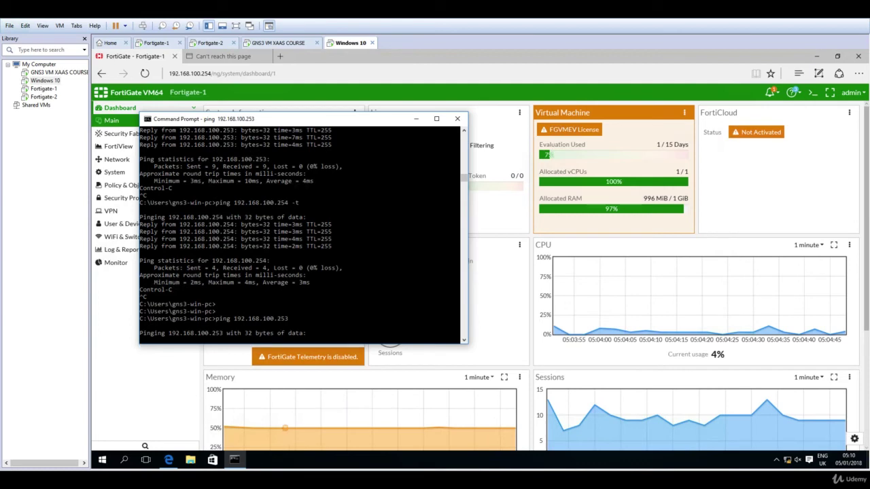
# Step: On Fortigate-2, edit port2, append allowaccess ping, and save with end
pyautogui.moveTo(234, 459)
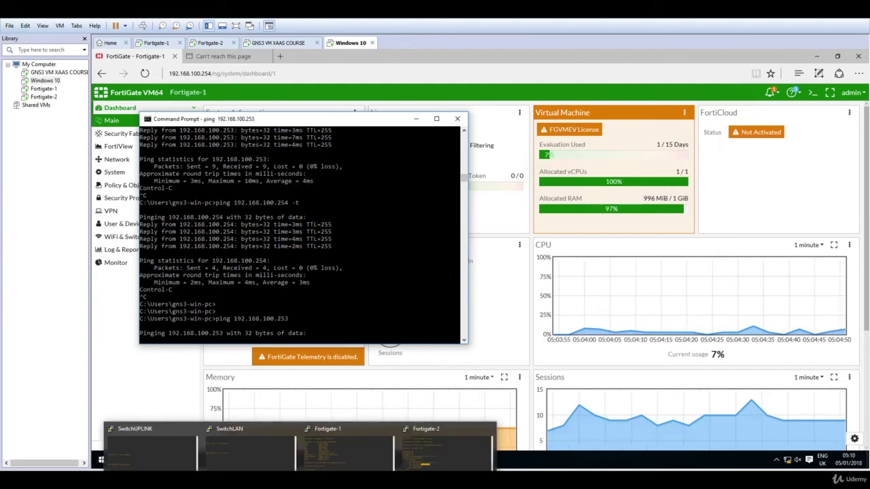
pyautogui.click(440, 451)
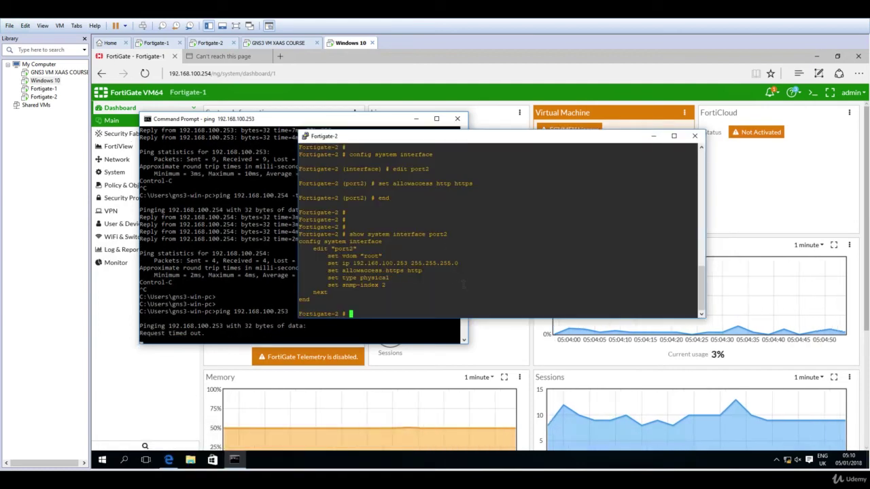
pyautogui.write('conf system ')
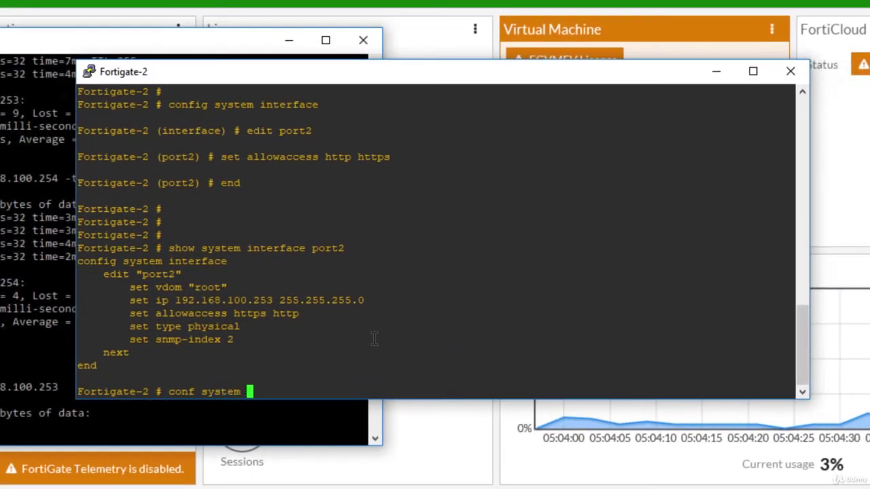
pyautogui.write('interface')
pyautogui.press('Return')
pyautogui.write('edi')
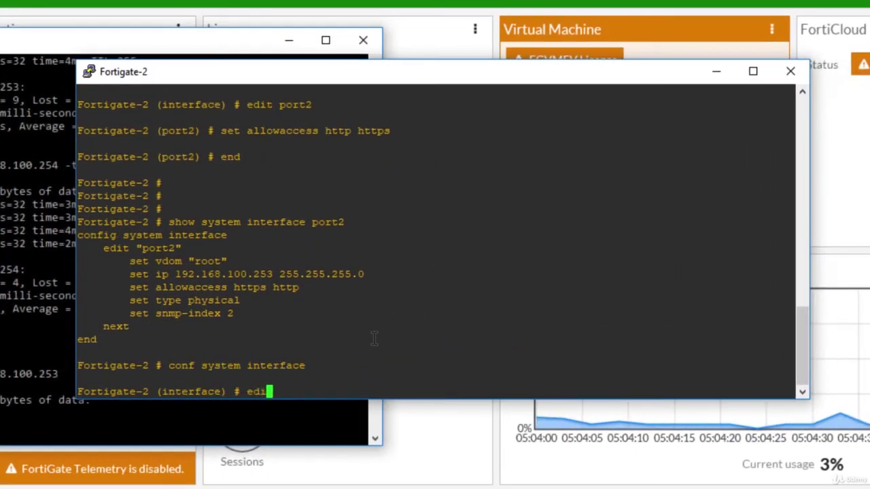
pyautogui.write('t port')
pyautogui.press('BackSpace')
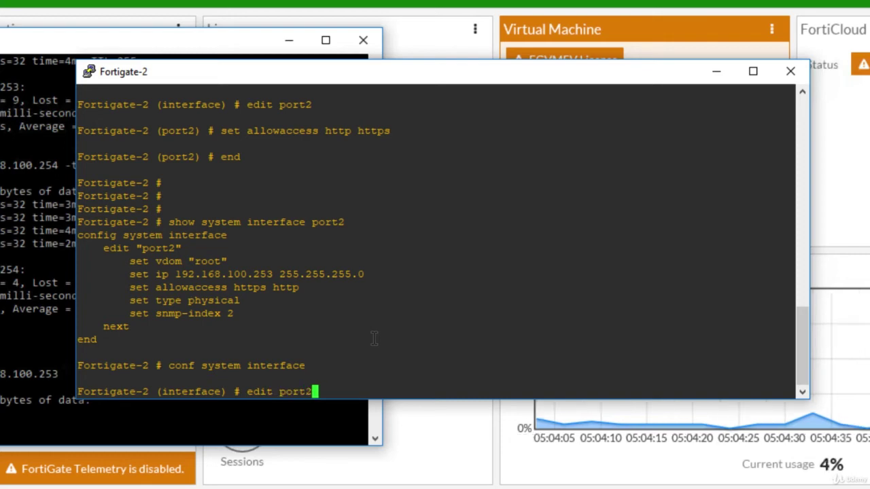
pyautogui.write('2')
pyautogui.press('Return')
pyautogui.write('append allowaccess ')
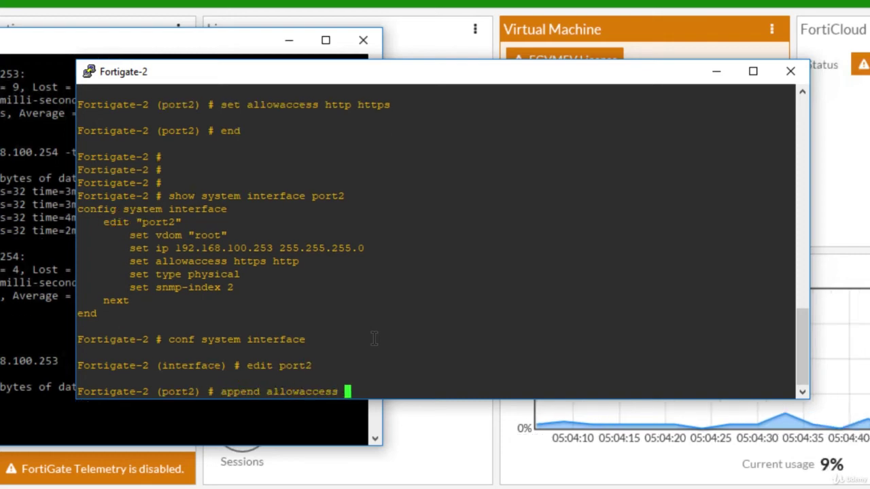
pyautogui.write('ping')
pyautogui.press('Return')
pyautogui.write('end')
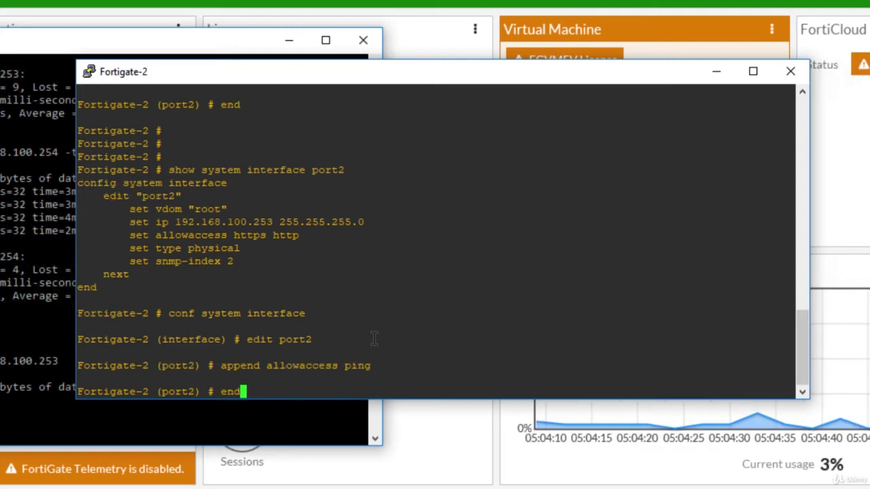
pyautogui.press('Return')
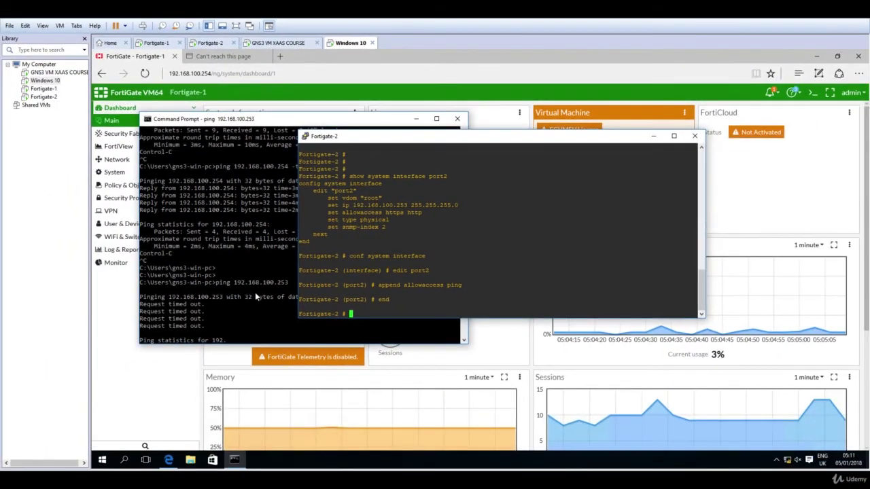
# Step: Rerun the ping to 192.168.100.253 in Command Prompt, confirm replies, then minimize it
pyautogui.click(255, 292)
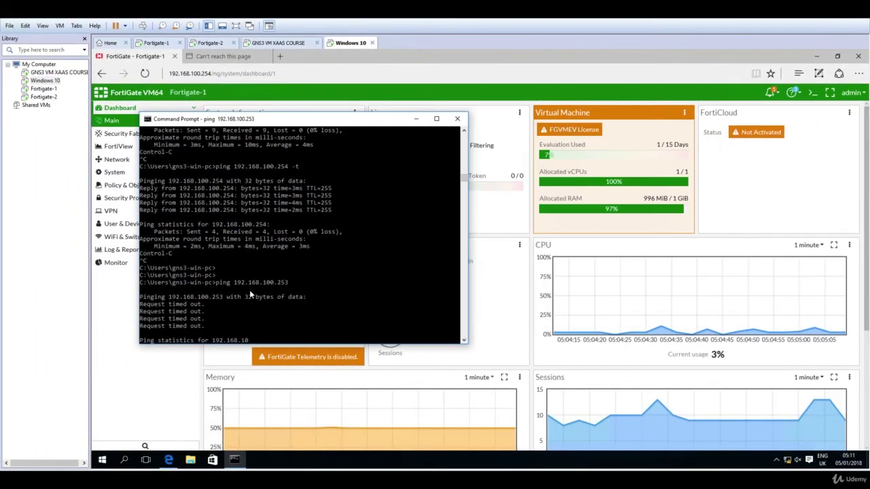
pyautogui.click(249, 289)
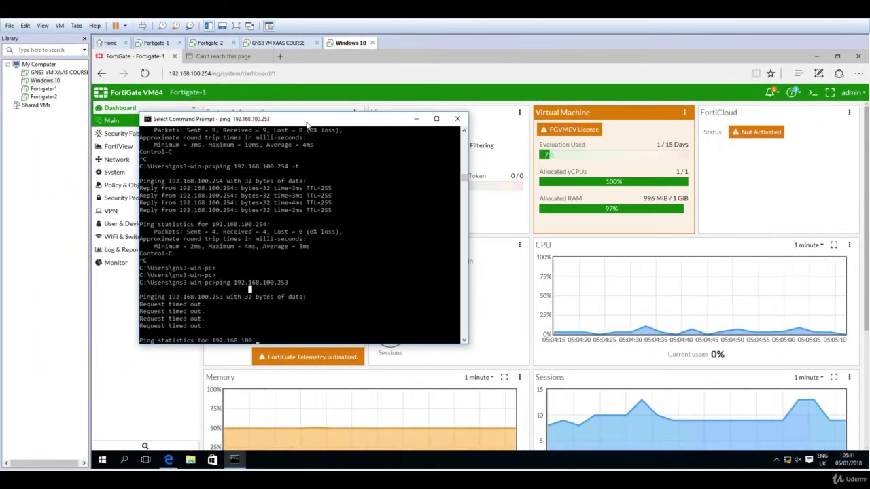
pyautogui.moveTo(309, 123); pyautogui.dragTo(406, 113)
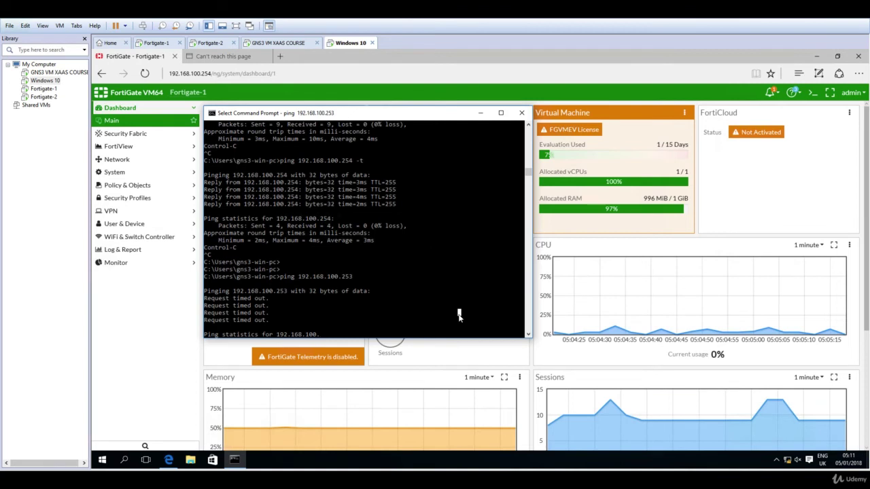
pyautogui.press('Escape')
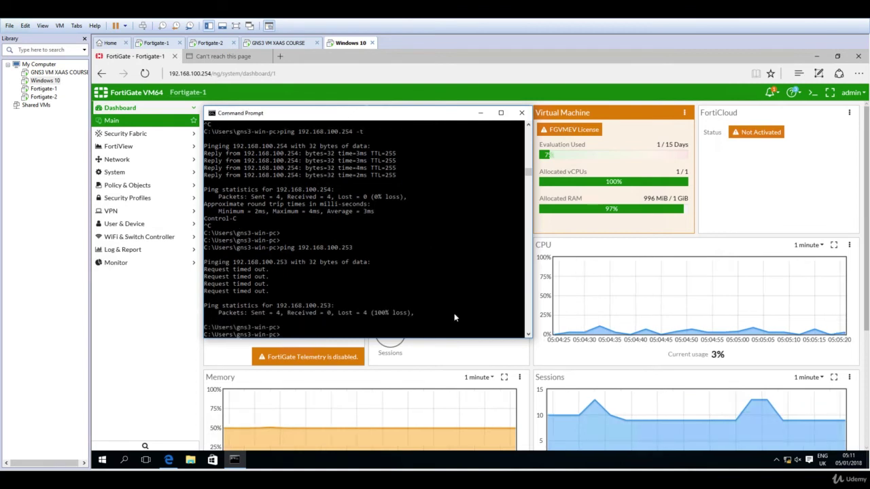
pyautogui.press('Up')
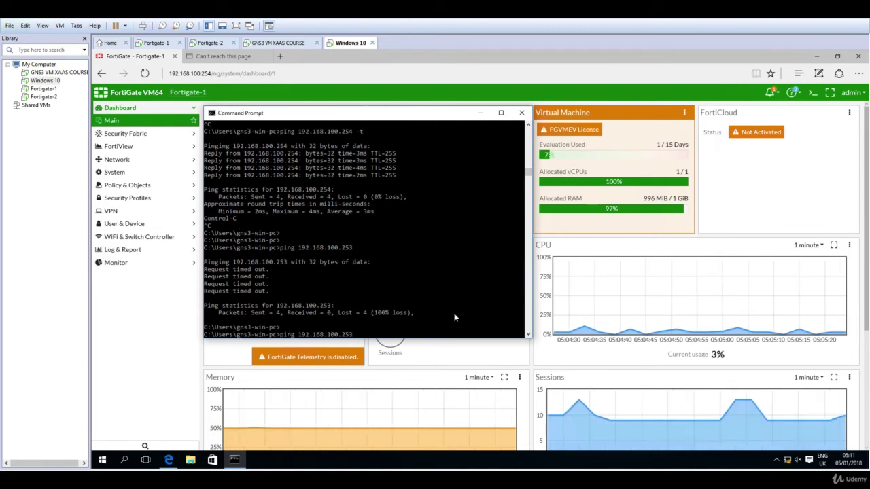
pyautogui.press('Return')
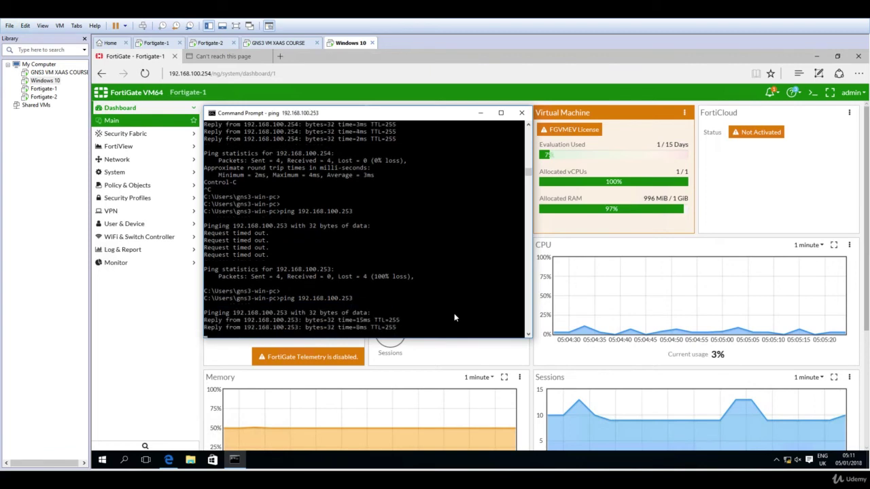
pyautogui.hotkey('ctrl', 'c')
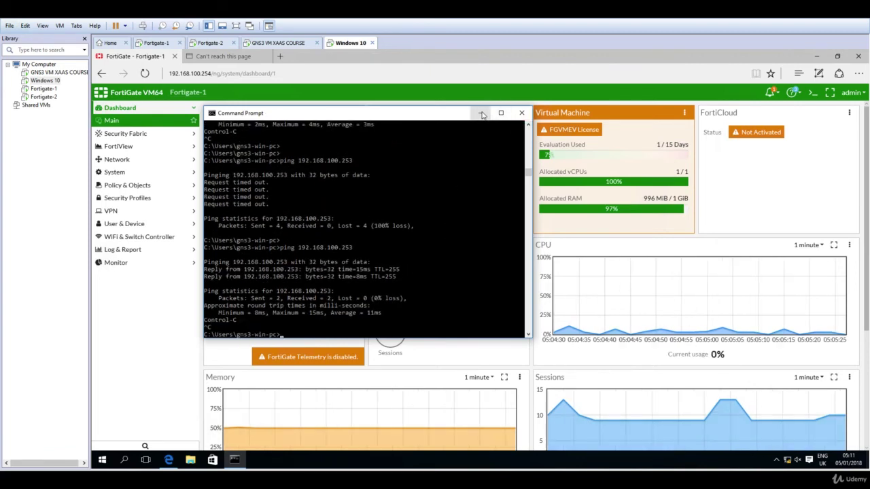
pyautogui.click(481, 113)
# Step: Reload 192.168.100.253 in Edge and log in to Fortigate-2's web GUI as admin
pyautogui.click(226, 57)
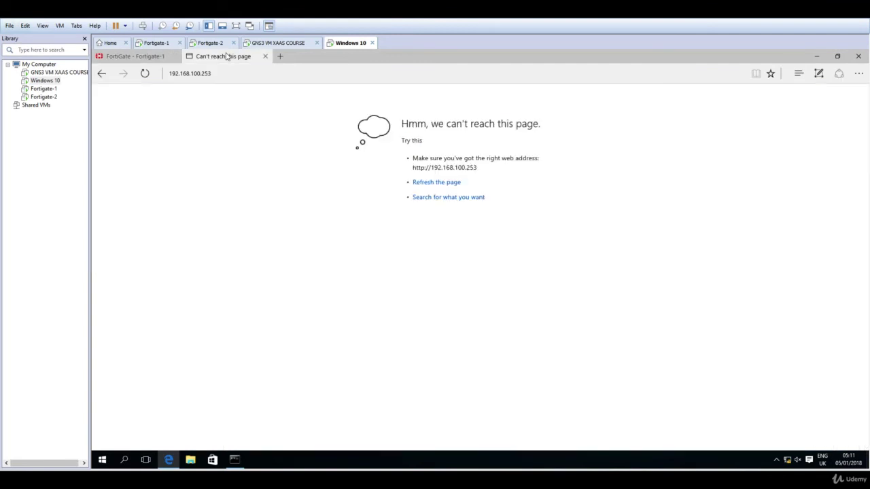
pyautogui.click(145, 75)
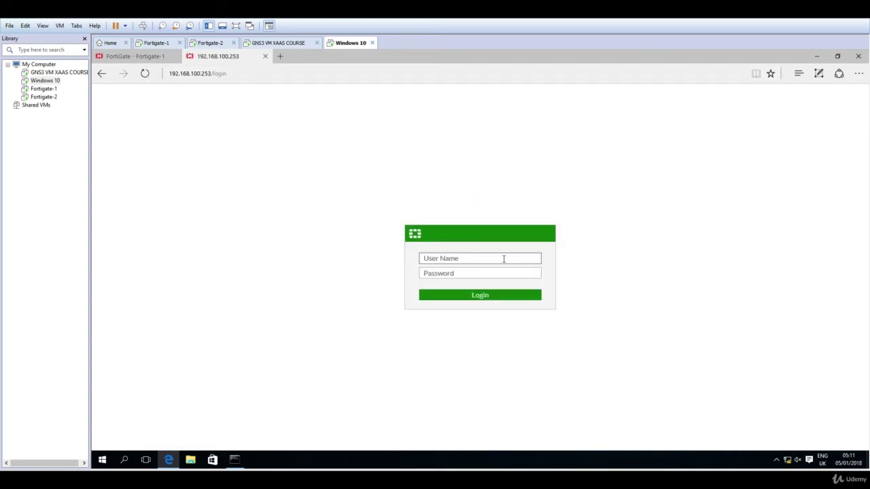
pyautogui.write('admin')
pyautogui.press('Return')
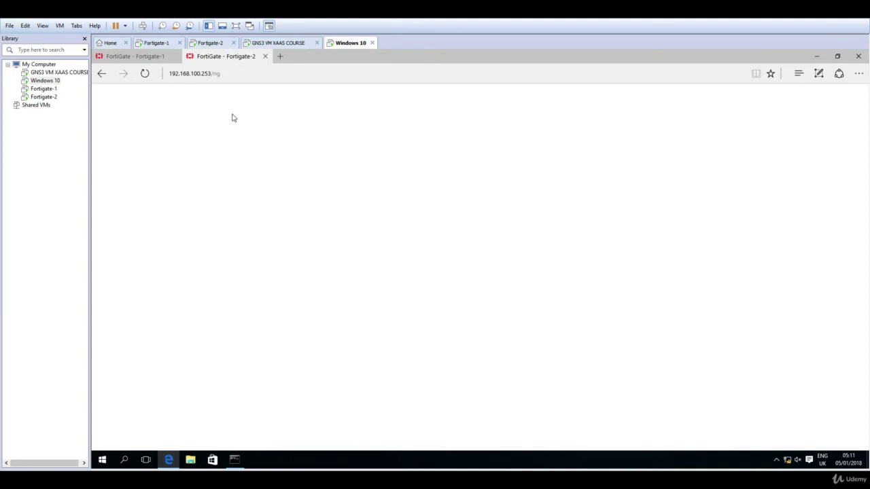
# Step: Check the Fortigate-1 and Fortigate-2 GUI tabs, settling on Fortigate-1's dashboard at 192.168.100.254
pyautogui.click(147, 57)
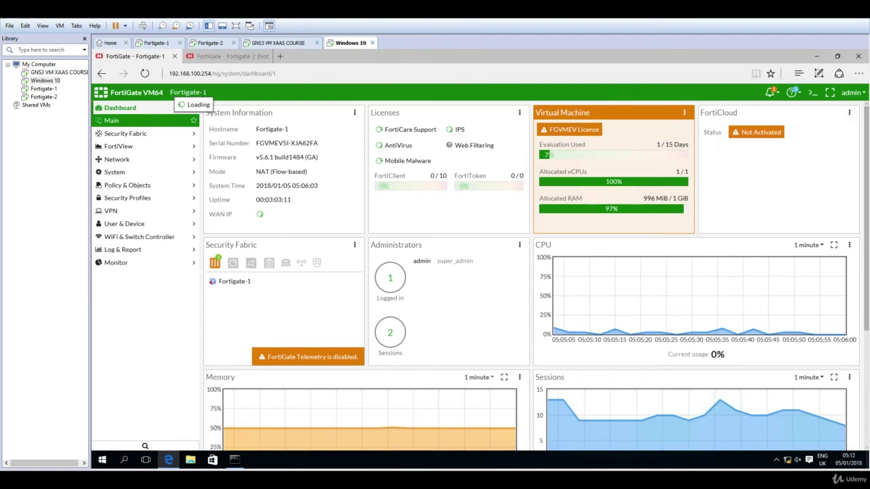
pyautogui.moveTo(210, 95); pyautogui.dragTo(246, 58)
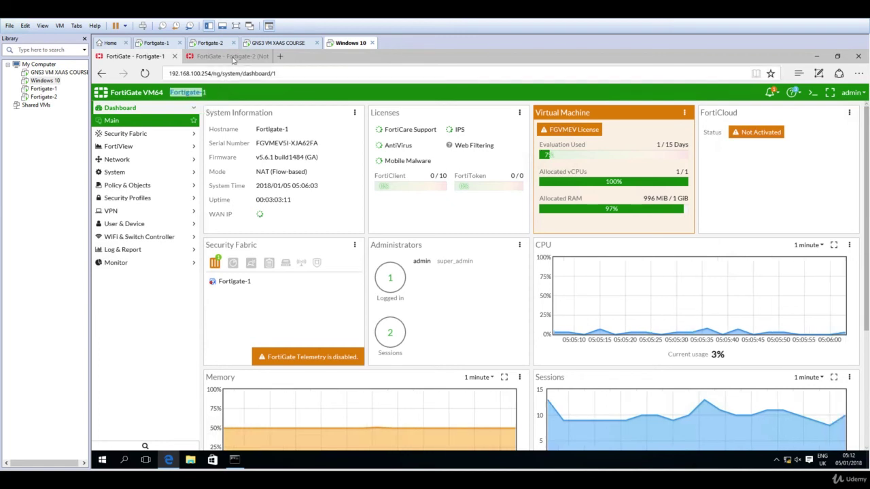
pyautogui.click(232, 58)
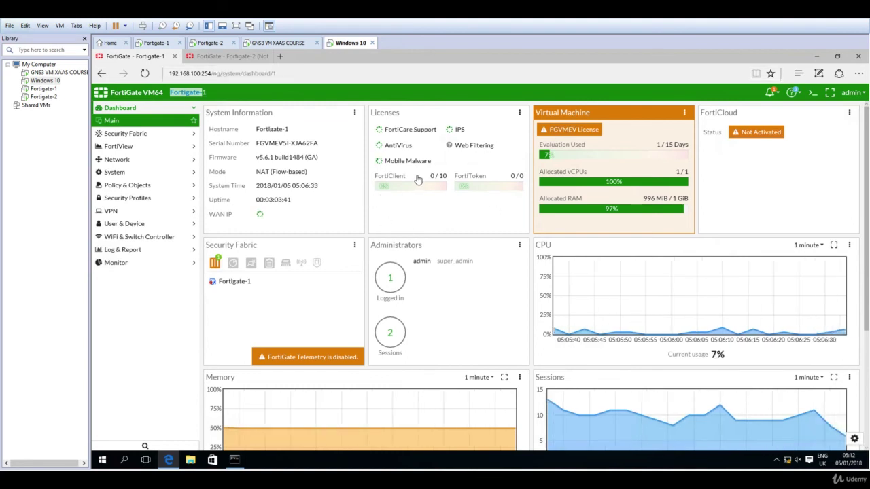
pyautogui.moveTo(419, 178)
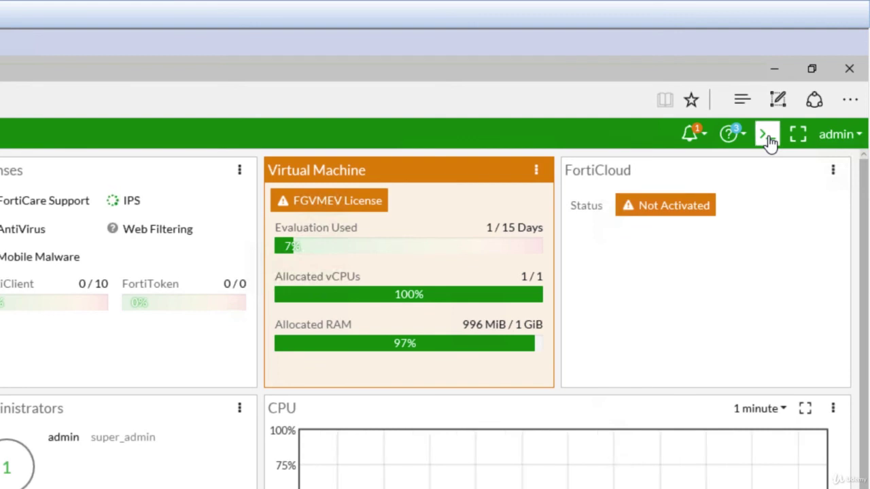
# Step: Run 'show system interface port2' in the CLI Console and highlight its IP and allowaccess lines
pyautogui.click(768, 137)
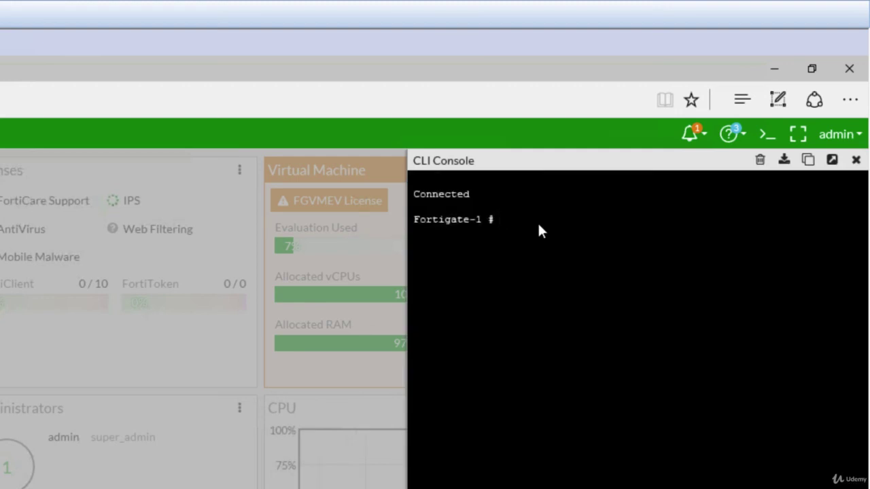
pyautogui.write('s')
pyautogui.write('hoi')
pyautogui.write(' system interface')
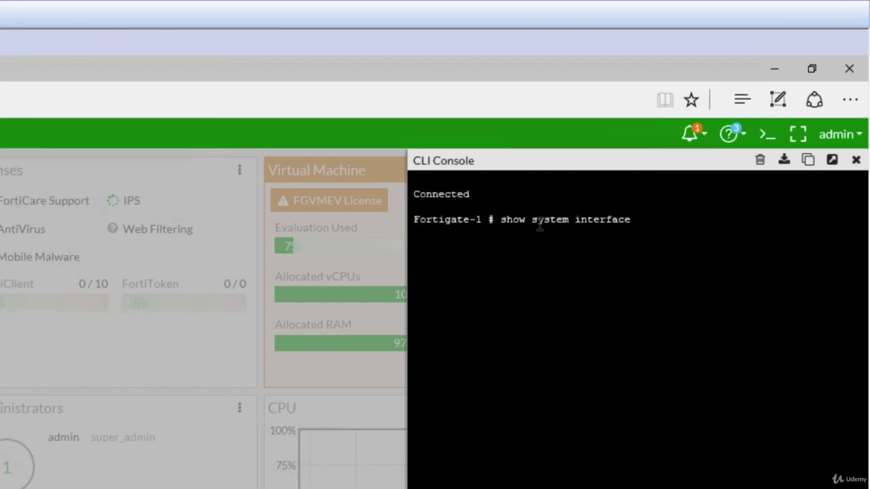
pyautogui.write(' port2')
pyautogui.press('Return')
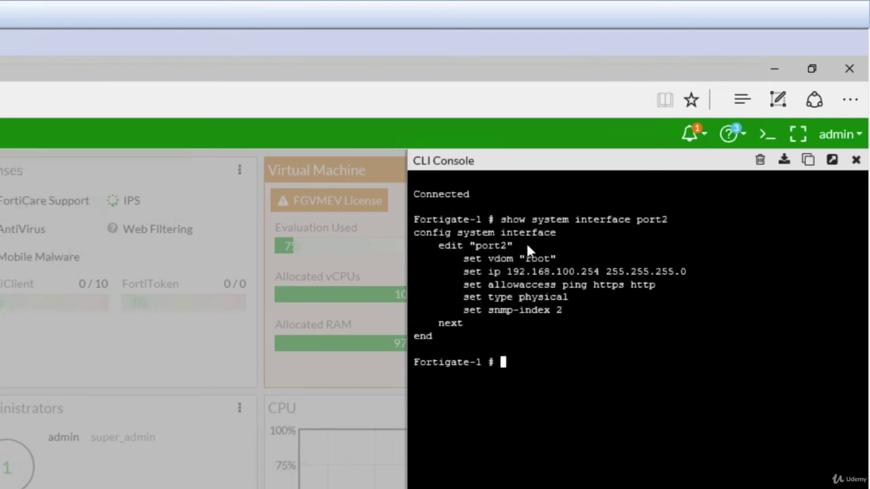
pyautogui.moveTo(488, 272); pyautogui.dragTo(649, 272)
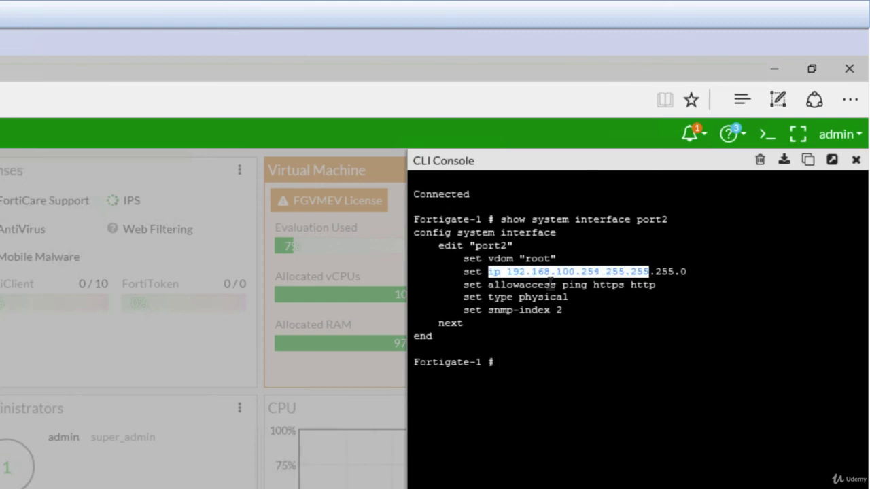
pyautogui.moveTo(488, 284); pyautogui.dragTo(655, 284)
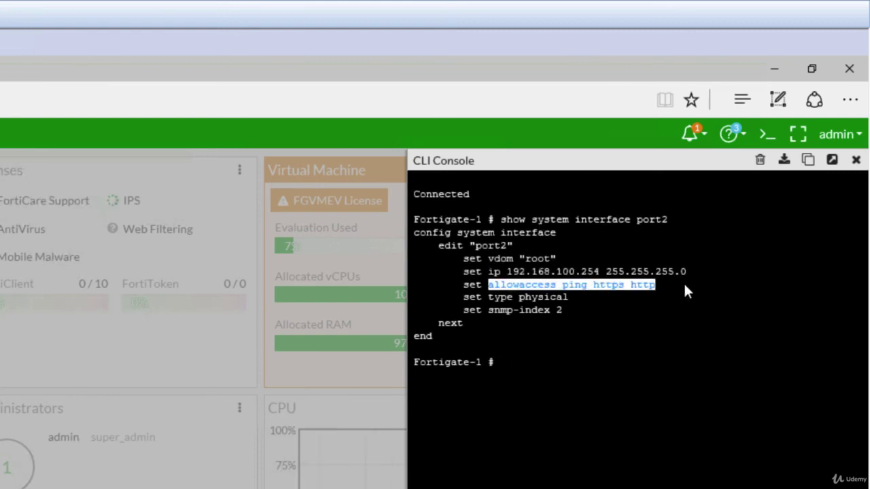